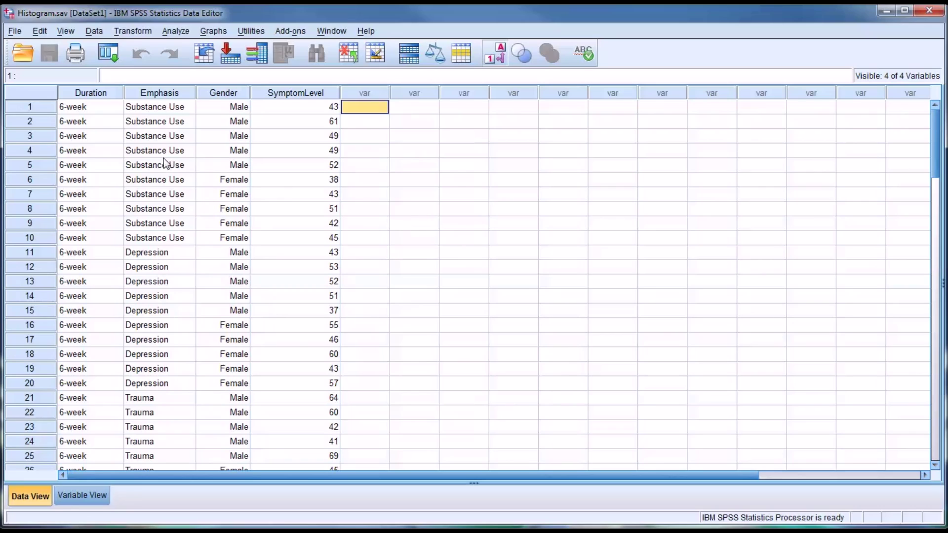
# Select the Duration, Emphasis, Gender and SymptomLevel columns in turn in the Data View
pyautogui.click(86, 94)
pyautogui.click(151, 94)
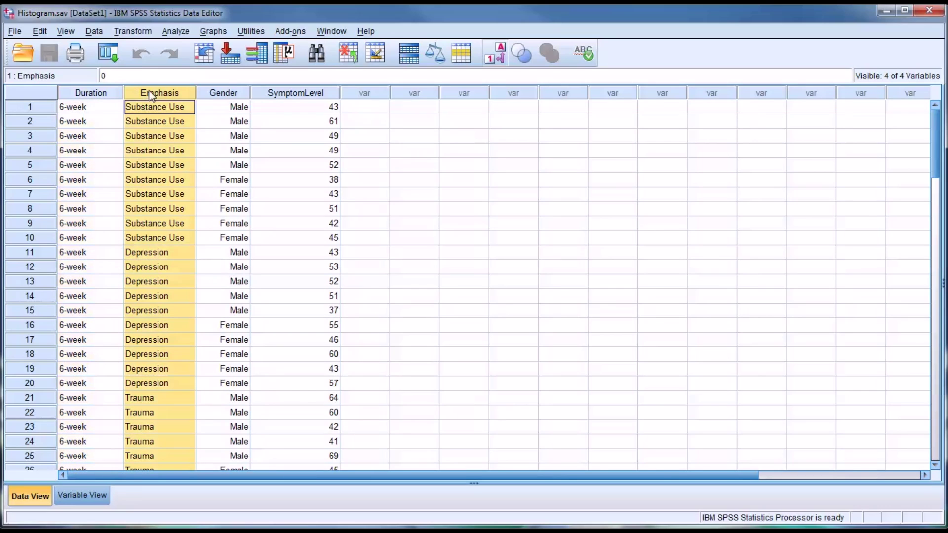
pyautogui.click(223, 94)
pyautogui.click(301, 96)
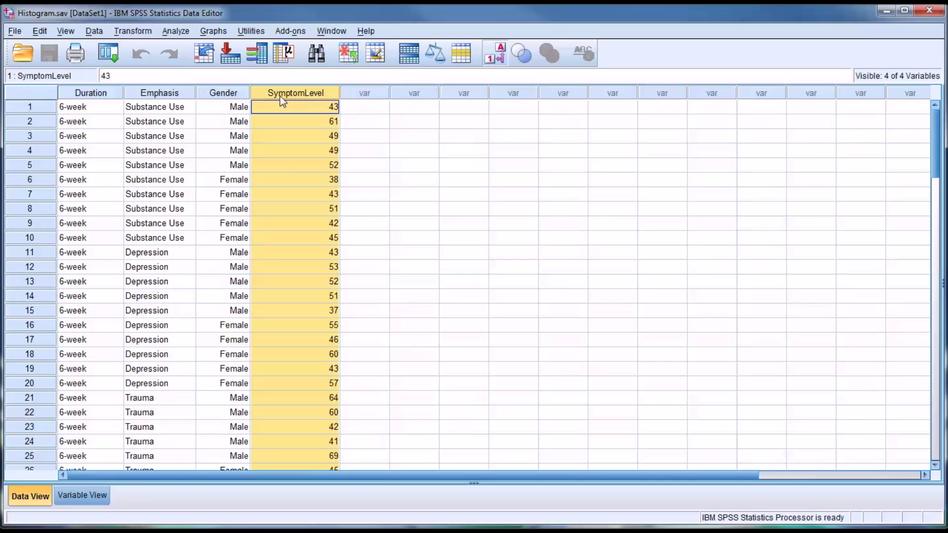
pyautogui.click(272, 107)
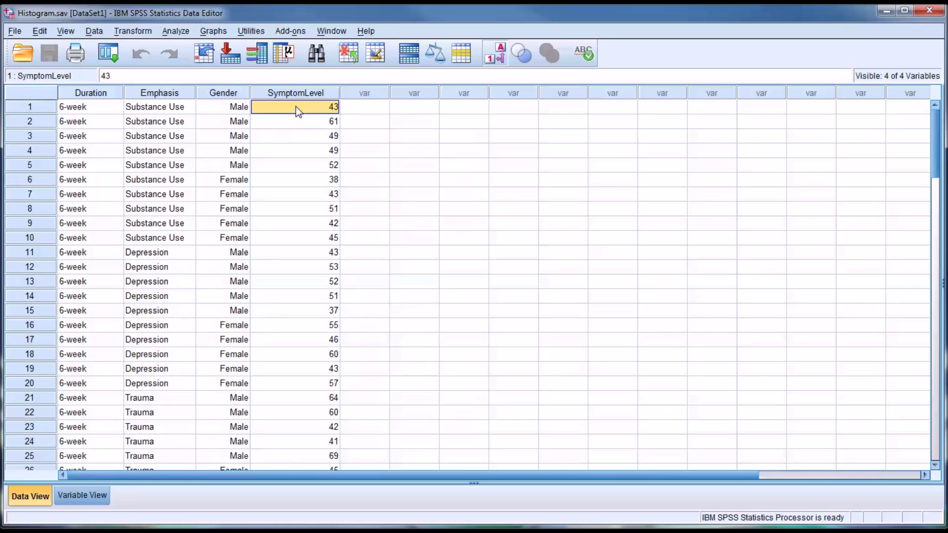
pyautogui.click(87, 93)
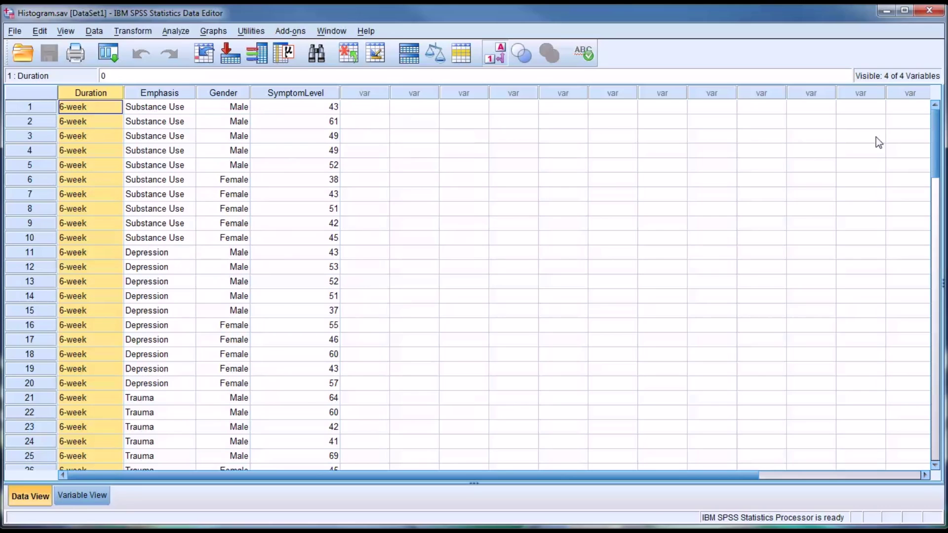
pyautogui.moveTo(941, 137)
pyautogui.mouseDown()
pyautogui.moveTo(941, 321)
pyautogui.moveTo(940, 137)
pyautogui.mouseUp()
# Inspect the Emphasis values' categories, such as Substance Use, and scroll through the data rows
pyautogui.click(152, 94)
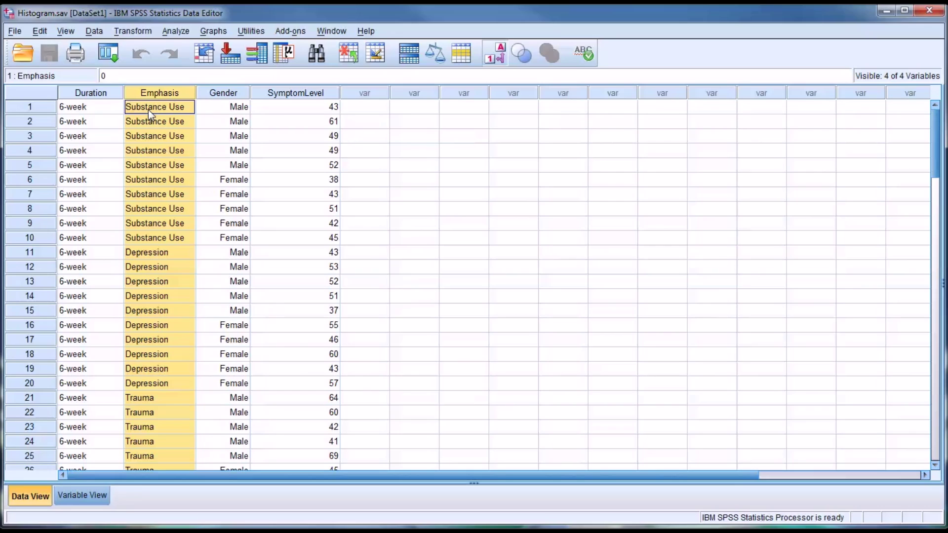
pyautogui.doubleClick(147, 110)
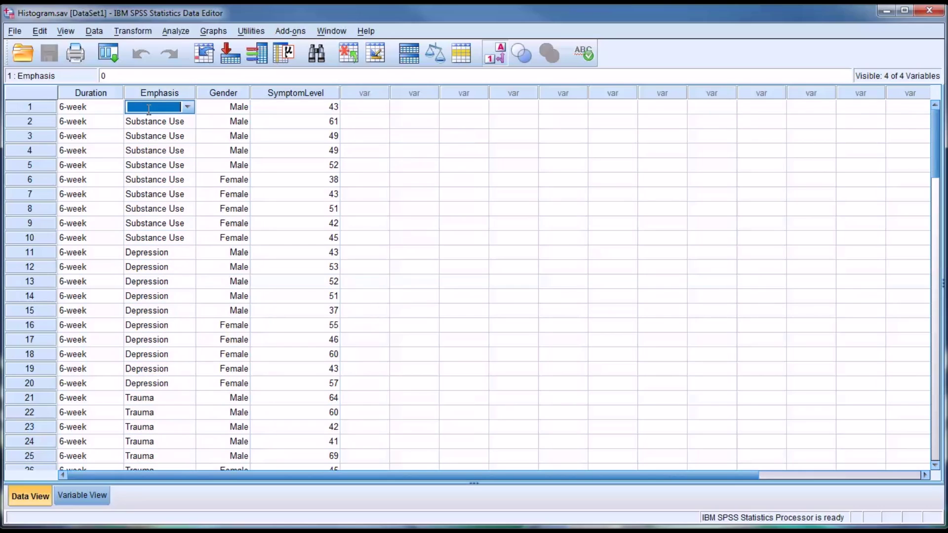
pyautogui.click(176, 94)
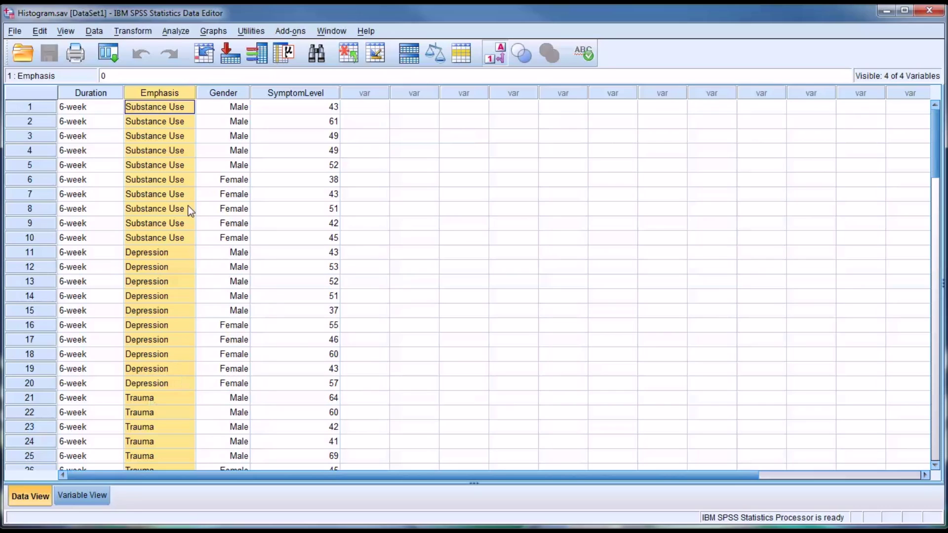
pyautogui.doubleClick(146, 108)
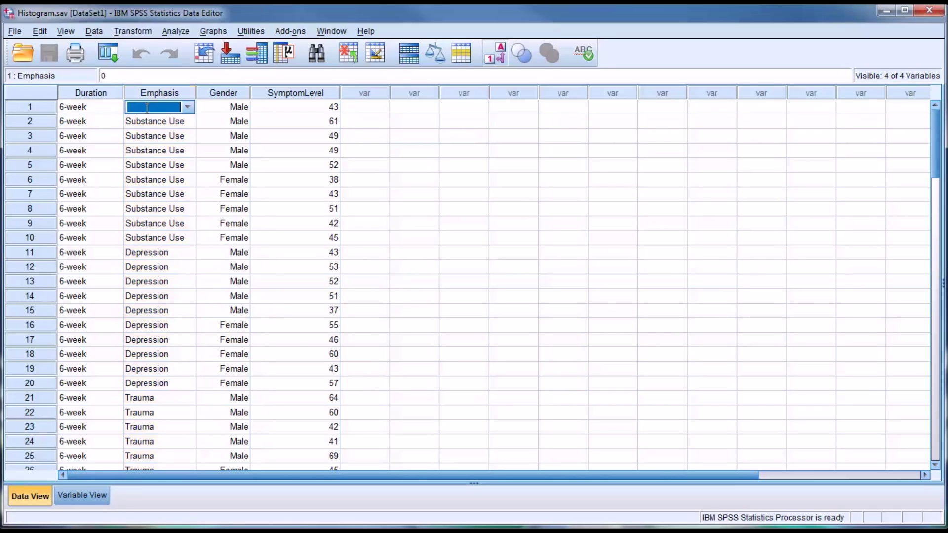
pyautogui.click(177, 121)
pyautogui.click(177, 110)
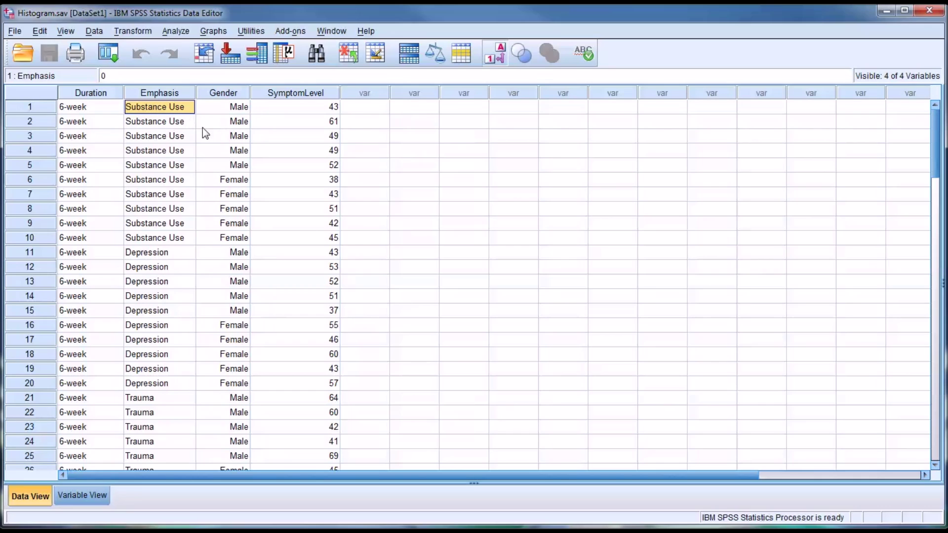
pyautogui.click(164, 90)
pyautogui.doubleClick(169, 108)
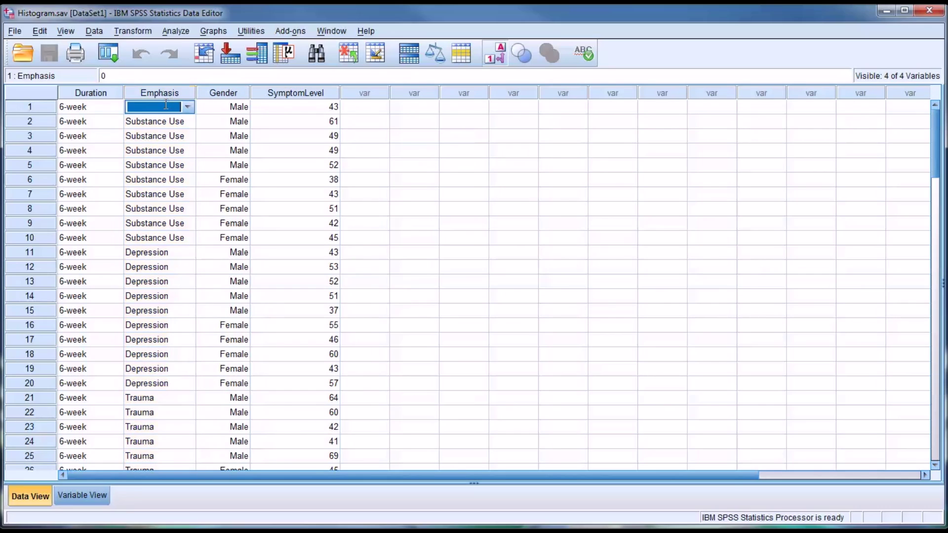
pyautogui.click(189, 122)
pyautogui.click(165, 281)
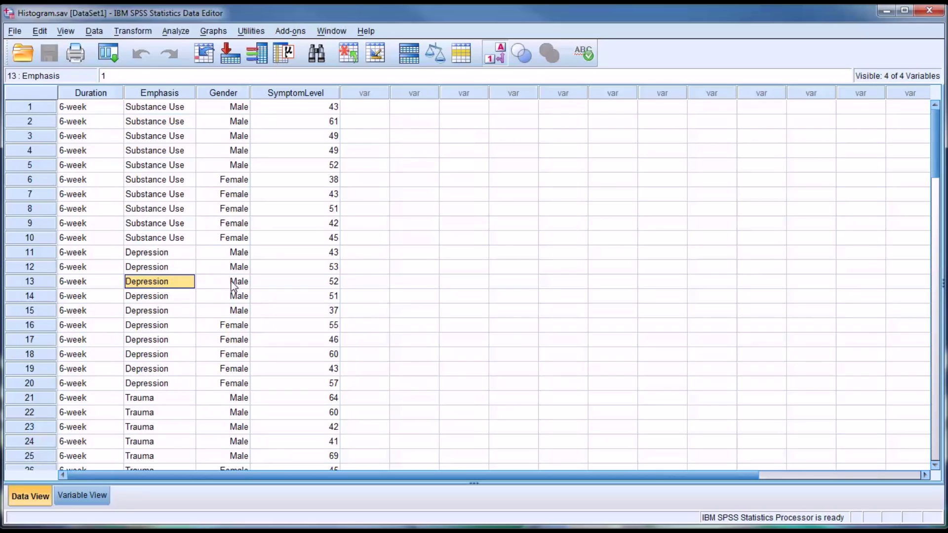
pyautogui.moveTo(935, 173); pyautogui.dragTo(928, 270)
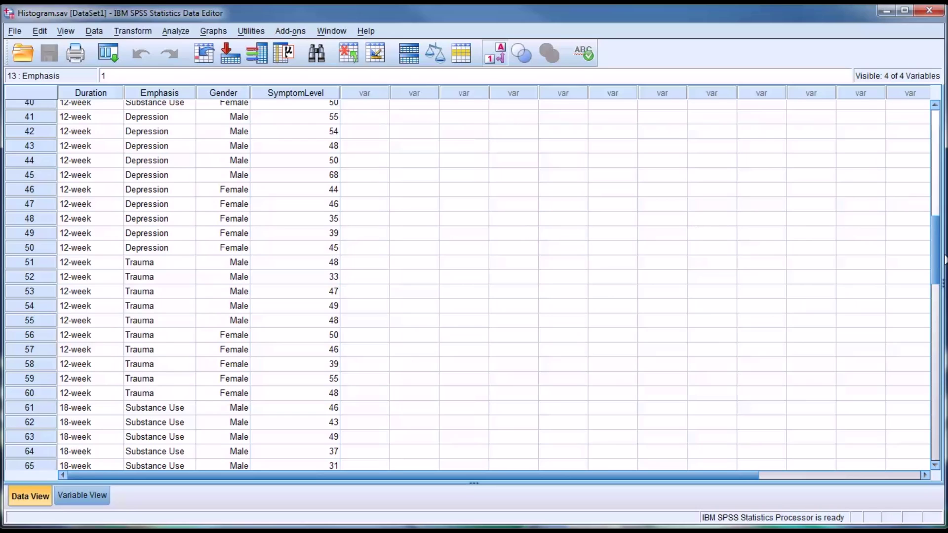
pyautogui.moveTo(939, 266); pyautogui.dragTo(911, 153)
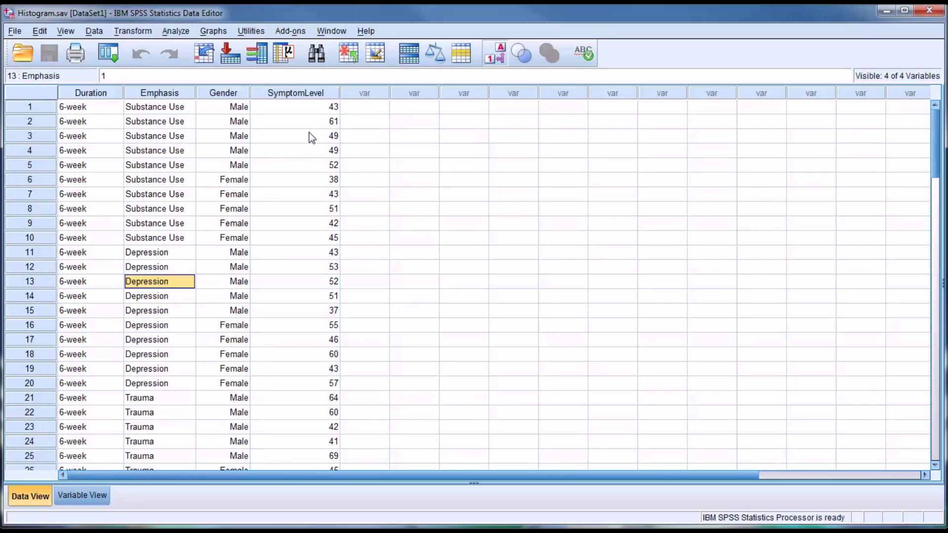
# Create a legacy histogram of SymptomLevel with Display normal curve checked
pyautogui.click(362, 107)
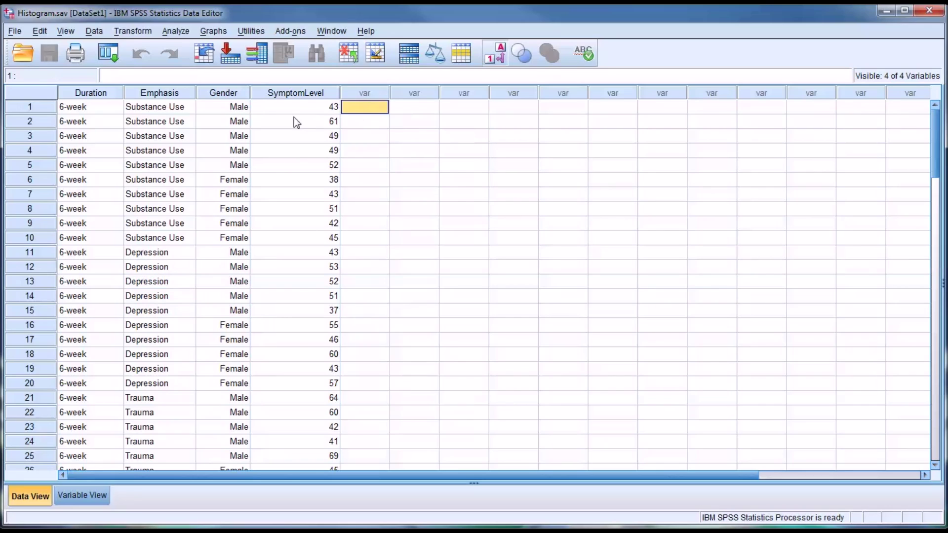
pyautogui.click(212, 31)
pyautogui.moveTo(230, 82)
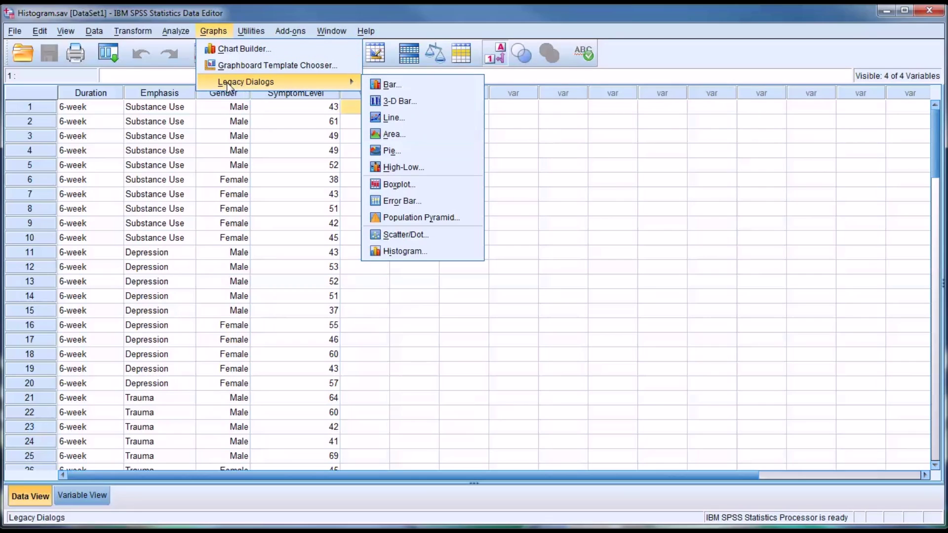
pyautogui.click(404, 252)
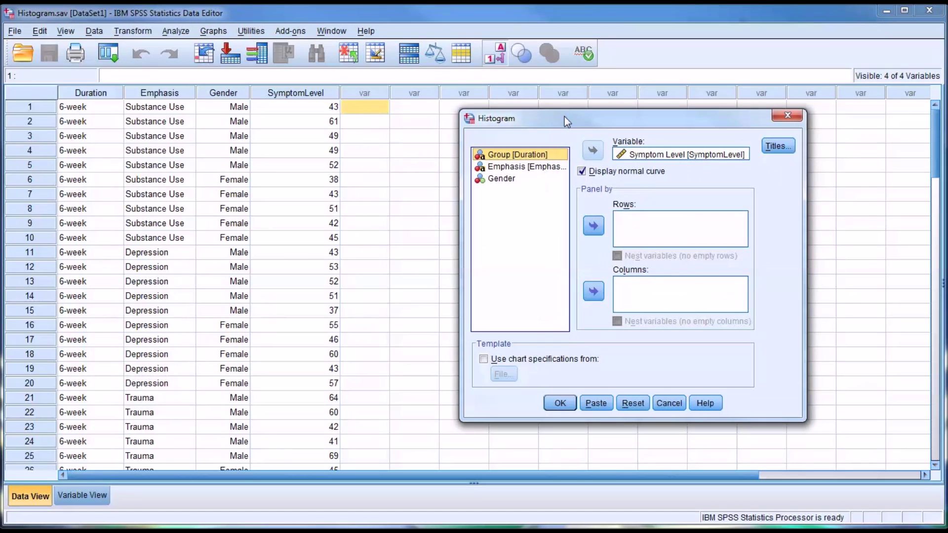
pyautogui.moveTo(565, 116); pyautogui.dragTo(440, 66)
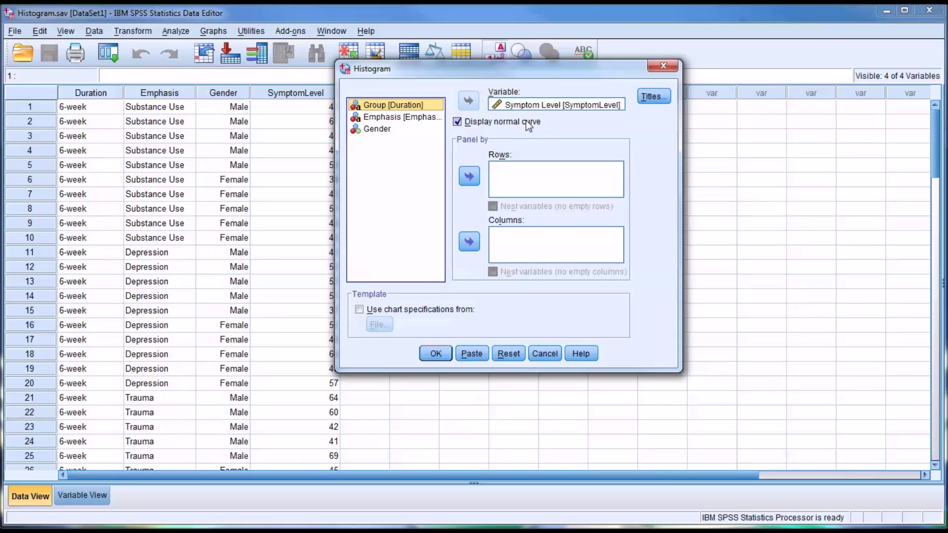
pyautogui.click(517, 107)
pyautogui.click(472, 102)
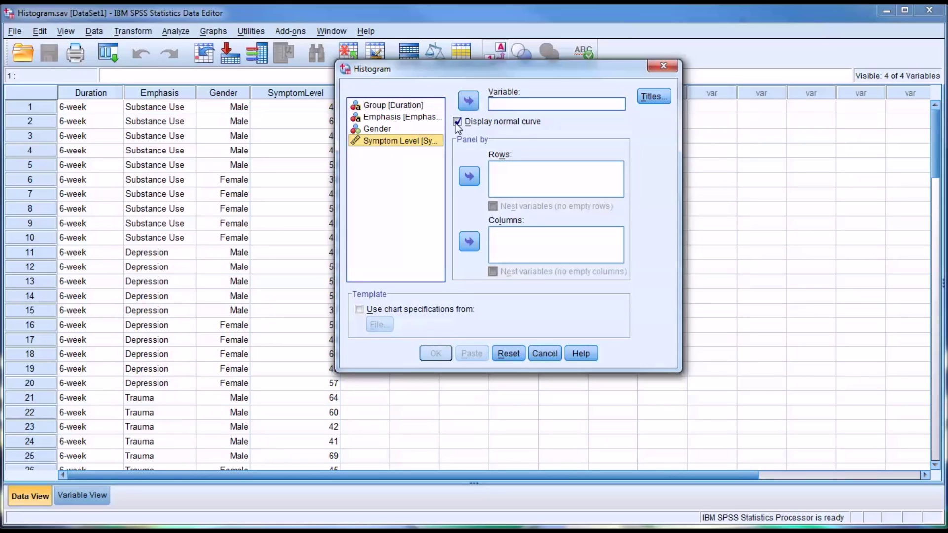
pyautogui.click(457, 123)
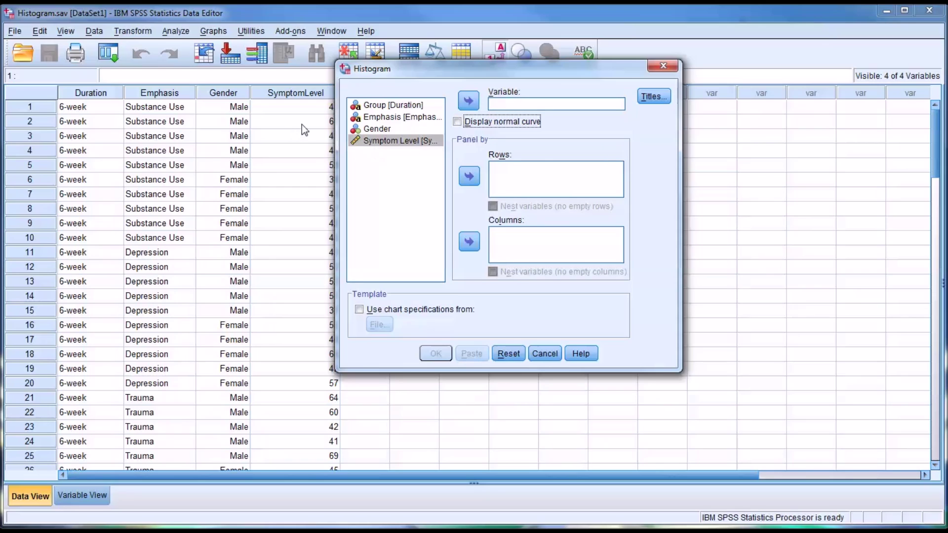
pyautogui.moveTo(371, 141); pyautogui.dragTo(506, 105)
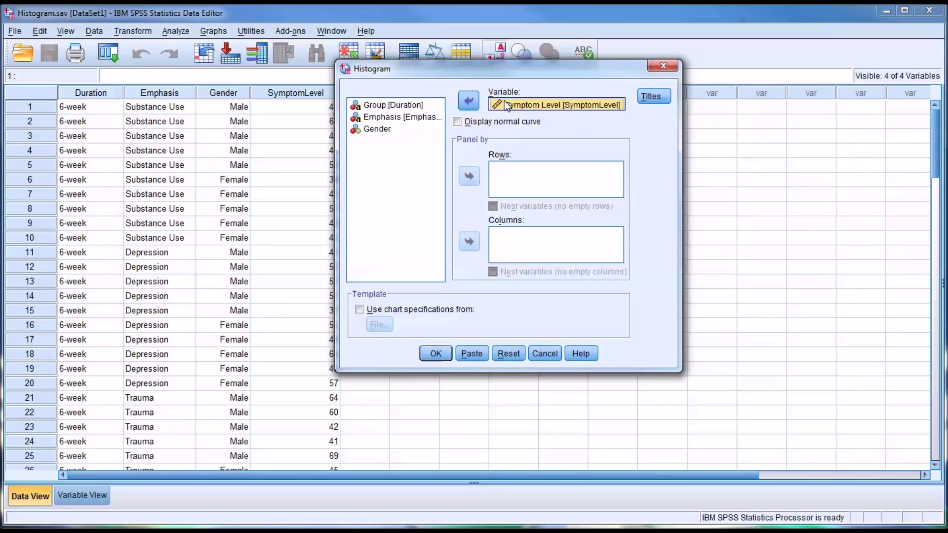
pyautogui.click(458, 124)
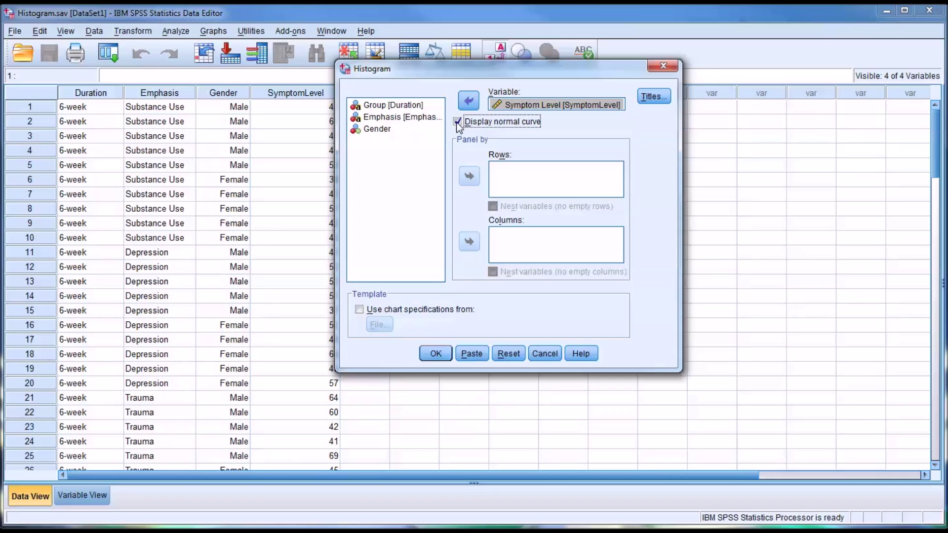
pyautogui.click(433, 352)
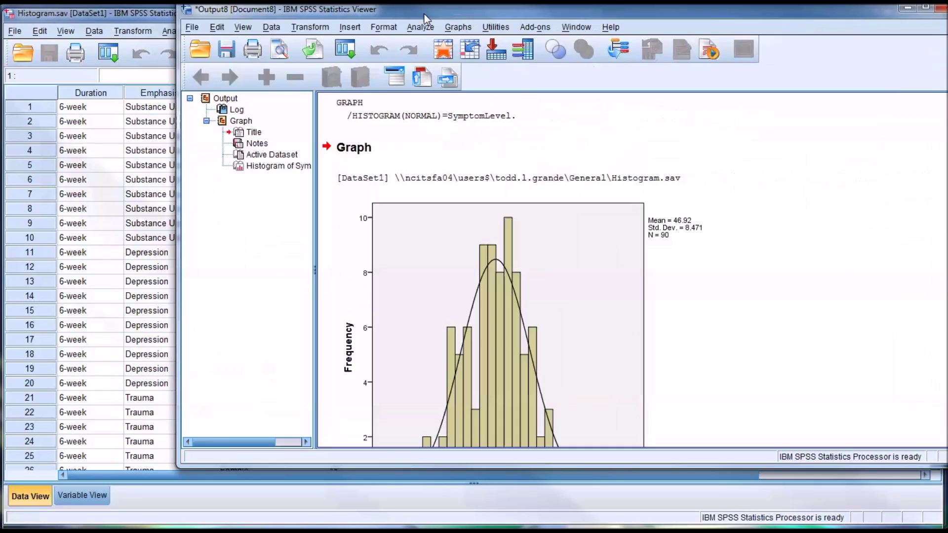
# Reposition the Viewer and scroll to show the full SymptomLevel histogram (Mean 46.92, N 90)
pyautogui.moveTo(425, 14); pyautogui.dragTo(366, 30)
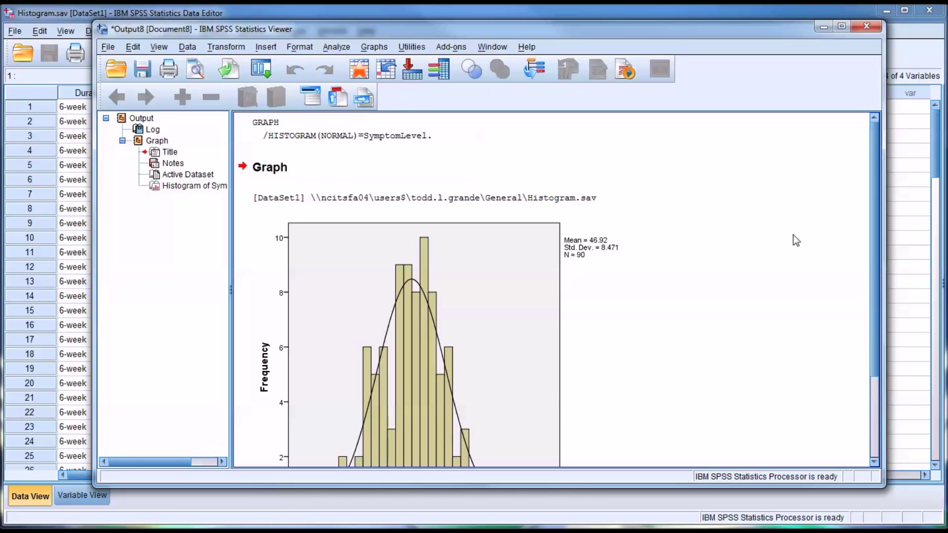
pyautogui.moveTo(875, 175); pyautogui.dragTo(873, 227)
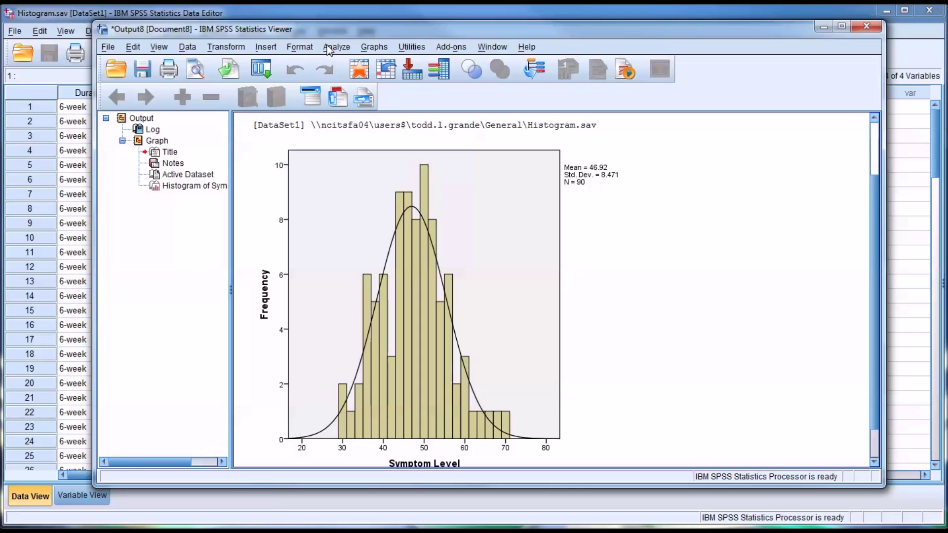
pyautogui.click(374, 48)
# Rerun the histogram with Gender in Panel by Rows, giving separate Male and Female panels
pyautogui.moveTo(402, 99)
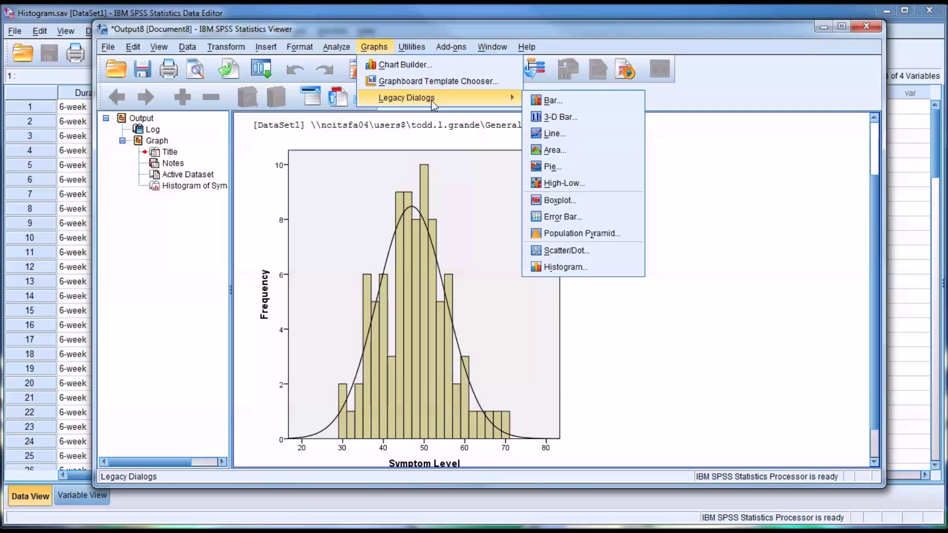
pyautogui.click(555, 267)
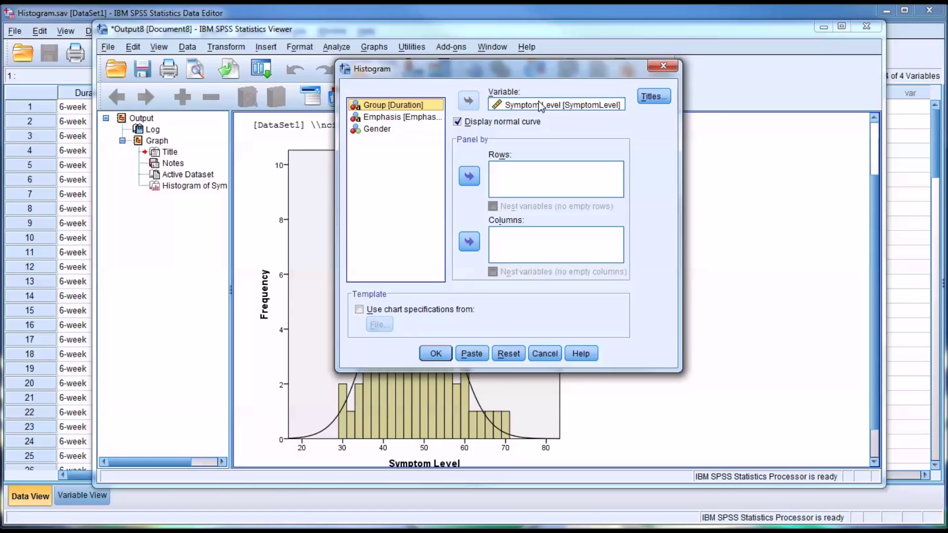
pyautogui.click(374, 131)
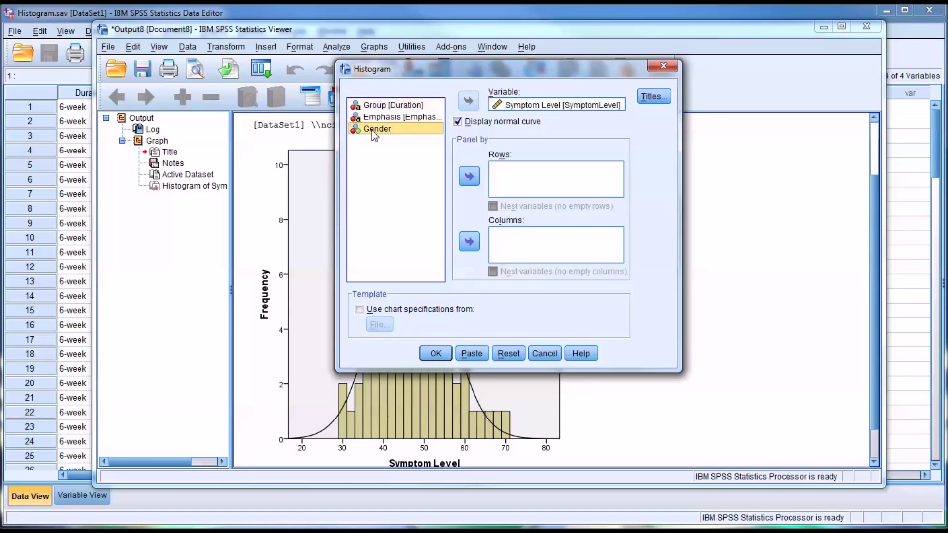
pyautogui.moveTo(368, 128); pyautogui.dragTo(506, 184)
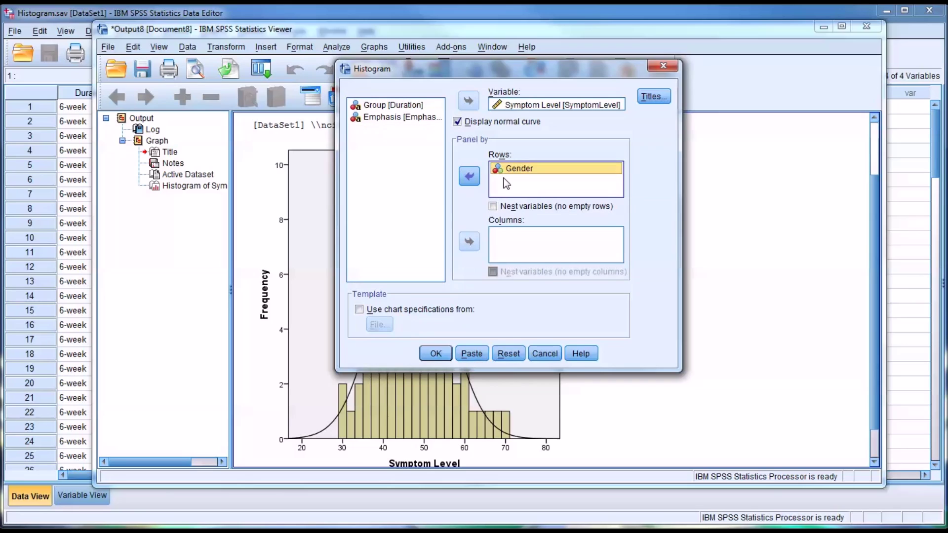
pyautogui.click(435, 353)
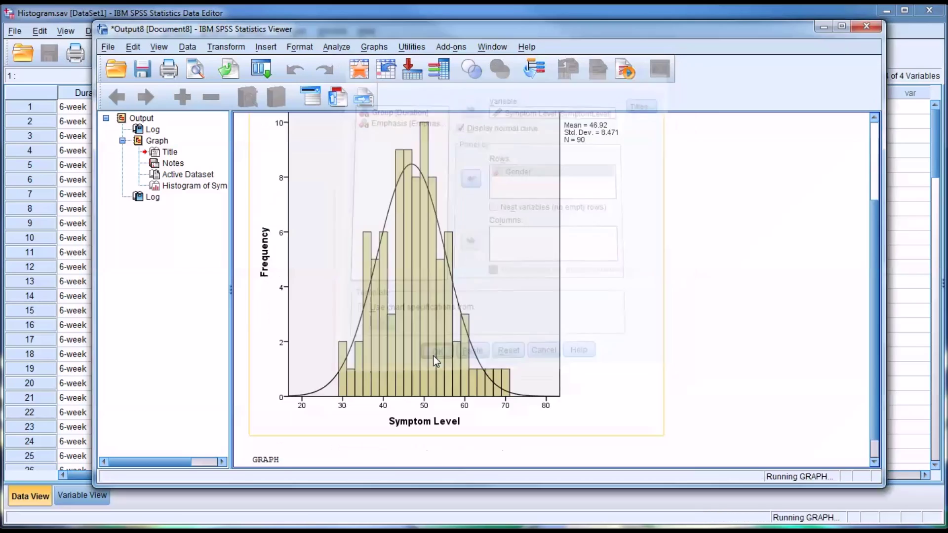
# Scroll to the new Male/Female paneled histogram and select it
pyautogui.moveTo(872, 285); pyautogui.dragTo(876, 357)
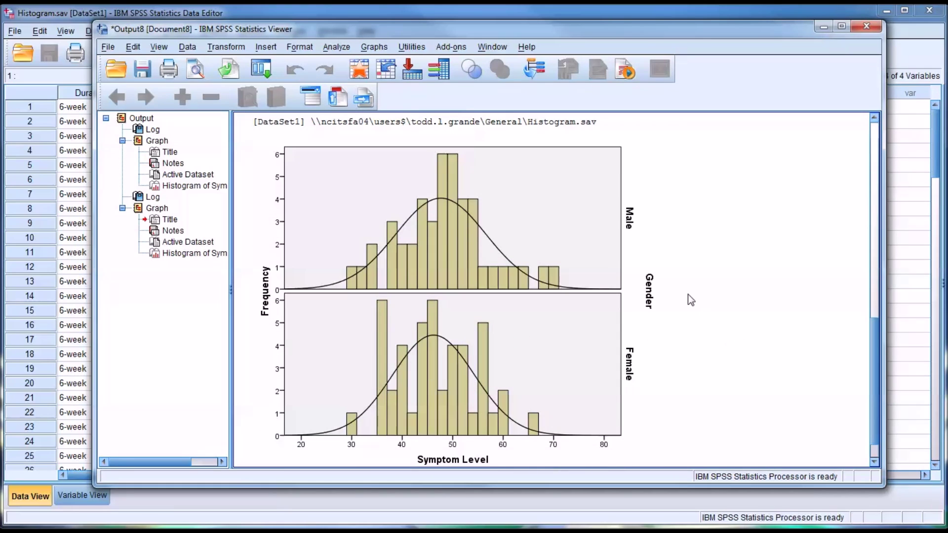
pyautogui.click(551, 258)
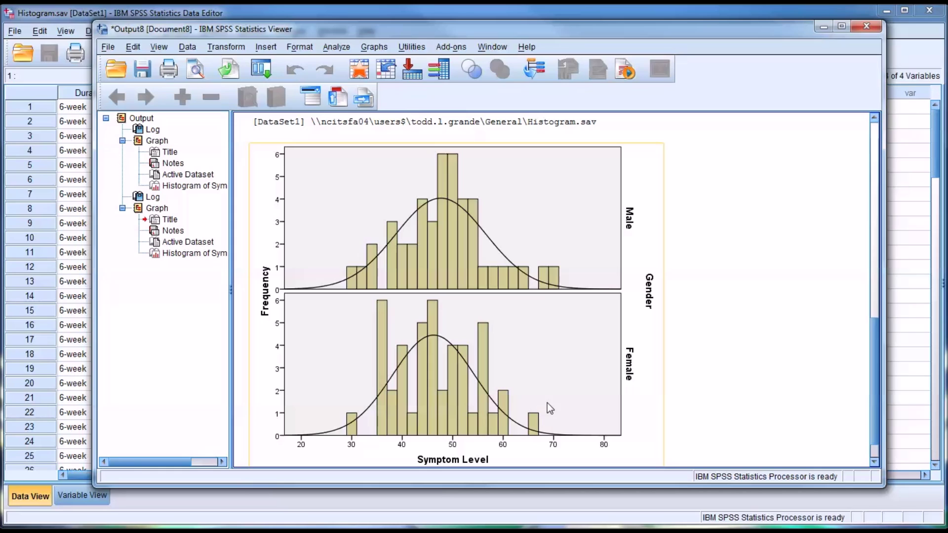
pyautogui.click(373, 46)
# Move Gender from the row panels to the column panels and rerun the histogram
pyautogui.click(390, 97)
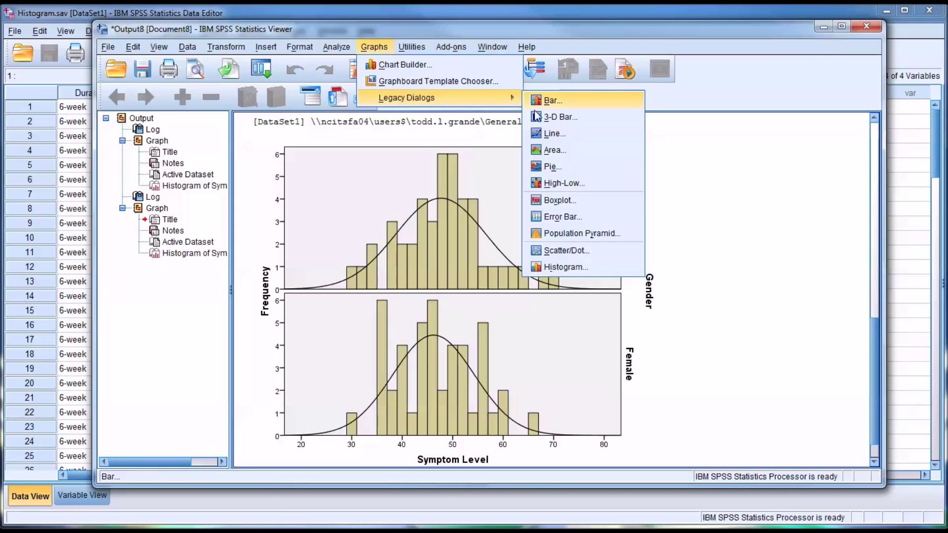
pyautogui.click(550, 267)
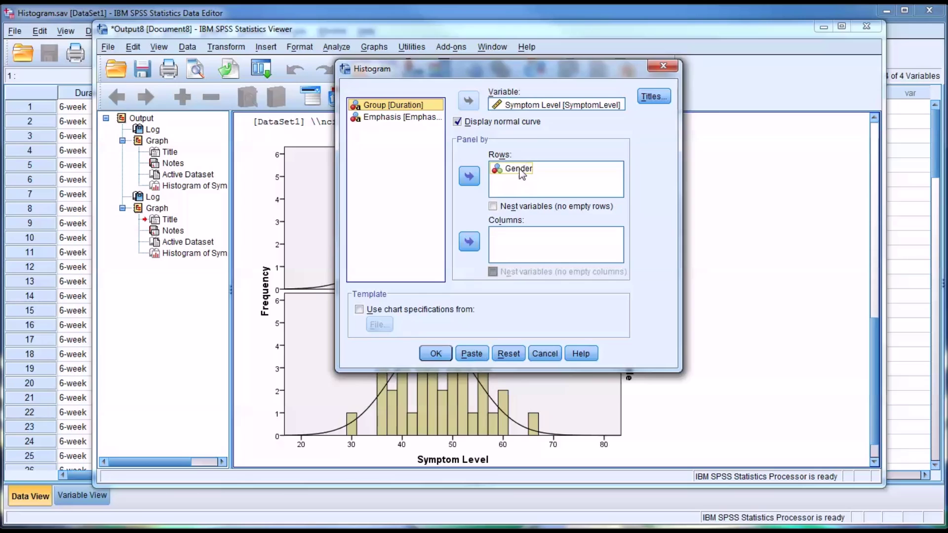
pyautogui.moveTo(508, 169); pyautogui.dragTo(512, 244)
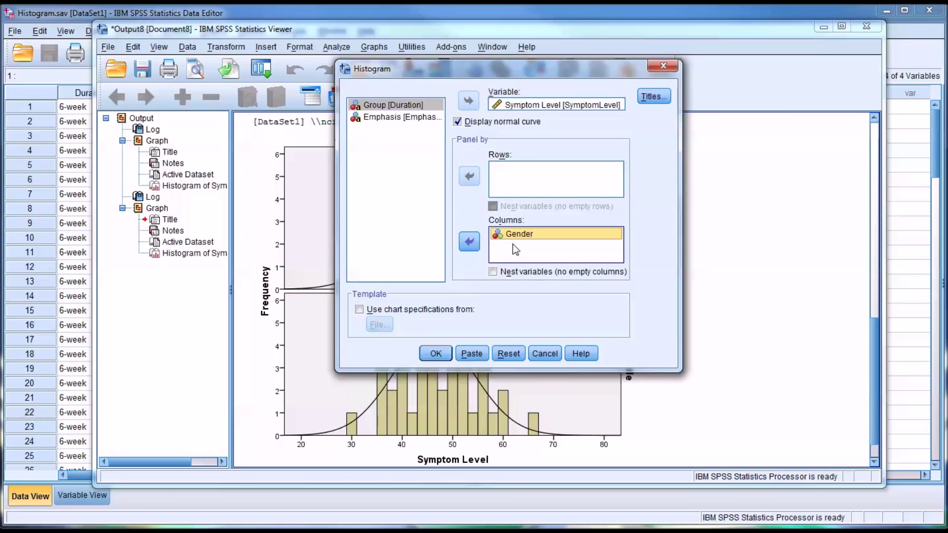
pyautogui.click(436, 353)
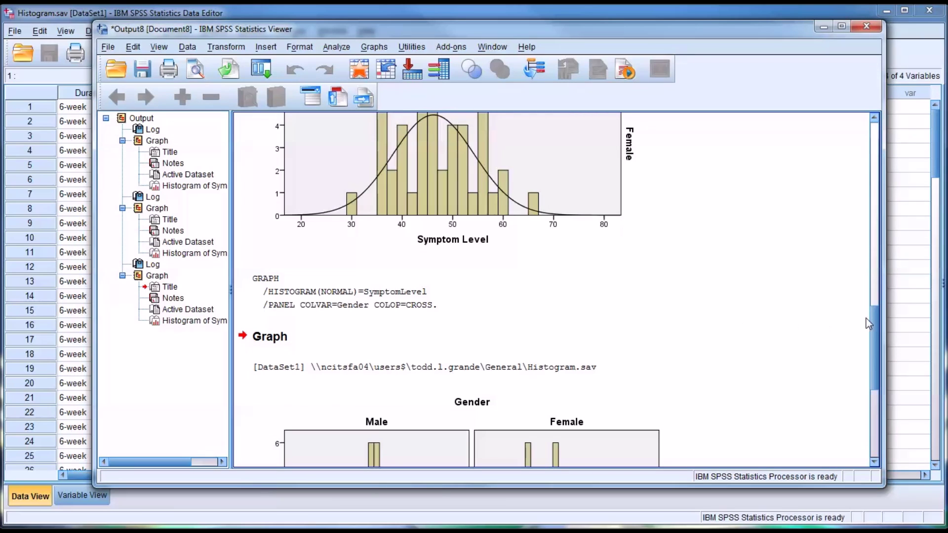
pyautogui.moveTo(872, 322); pyautogui.dragTo(874, 381)
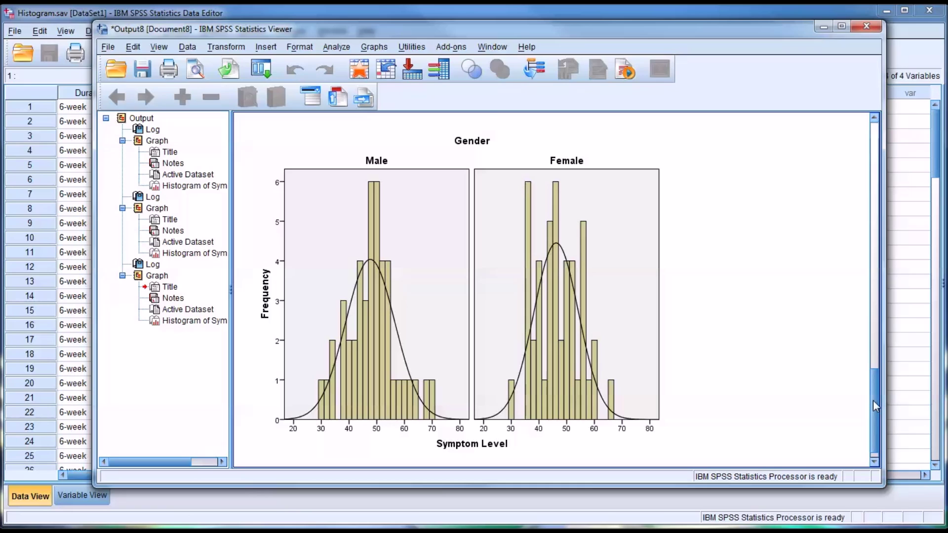
pyautogui.moveTo(873, 400)
pyautogui.mouseDown()
pyautogui.moveTo(857, 284)
pyautogui.moveTo(859, 399)
pyautogui.mouseUp()
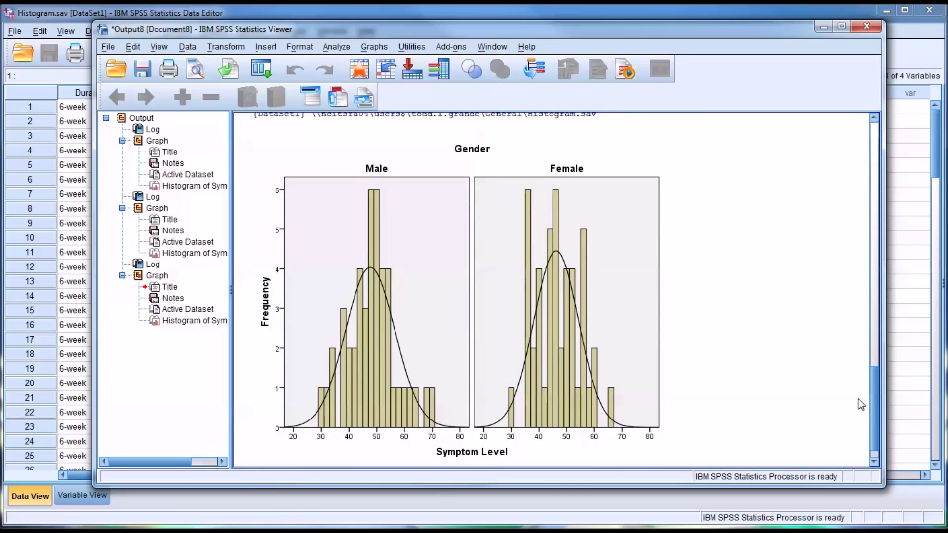
pyautogui.moveTo(861, 404)
pyautogui.mouseDown()
pyautogui.moveTo(845, 284)
pyautogui.moveTo(853, 405)
pyautogui.mouseUp()
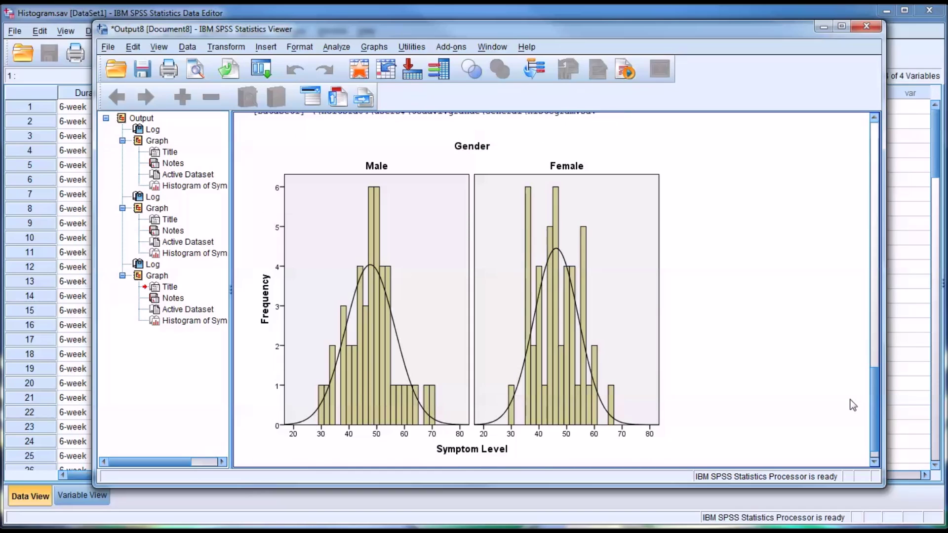
pyautogui.click(549, 366)
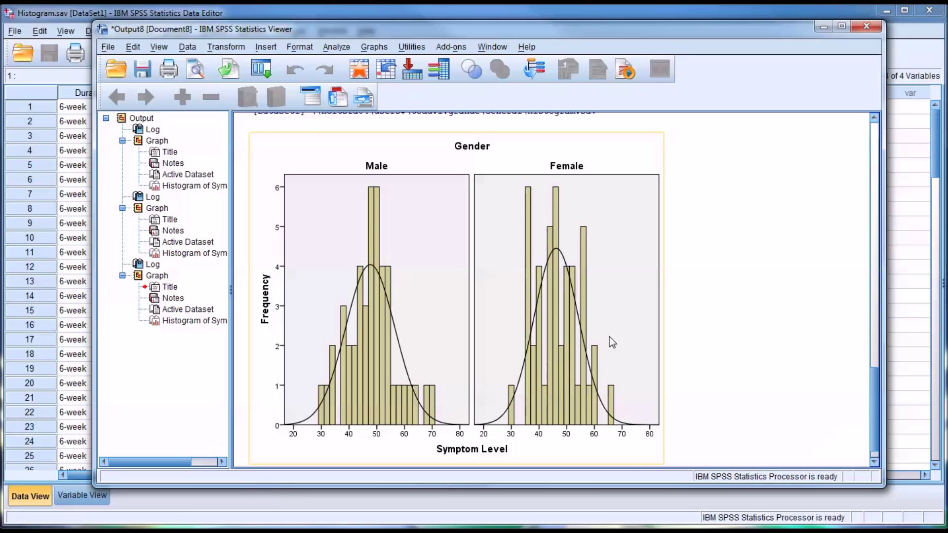
pyautogui.click(373, 47)
# Put Gender back in the row panels and Group [Duration] in the column panels
pyautogui.moveTo(474, 98)
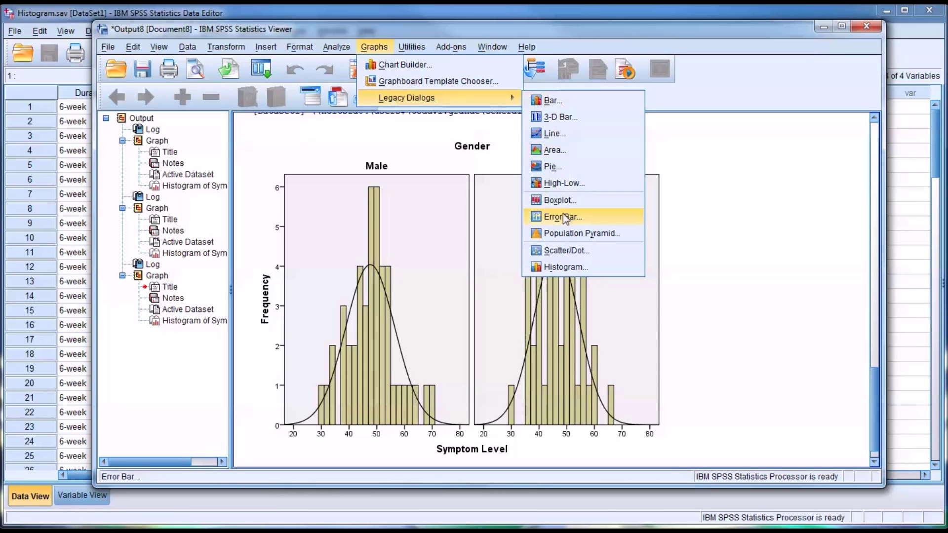
pyautogui.click(557, 267)
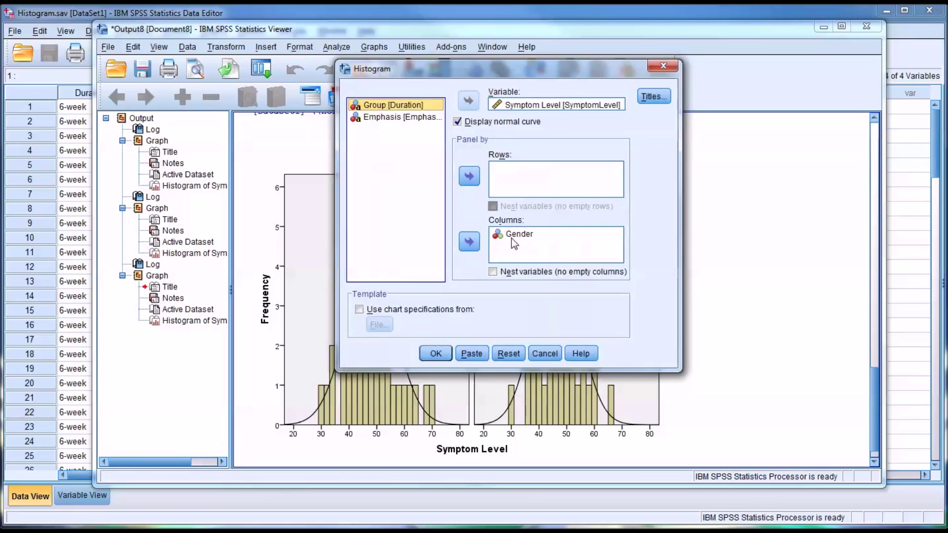
pyautogui.moveTo(508, 235); pyautogui.dragTo(510, 182)
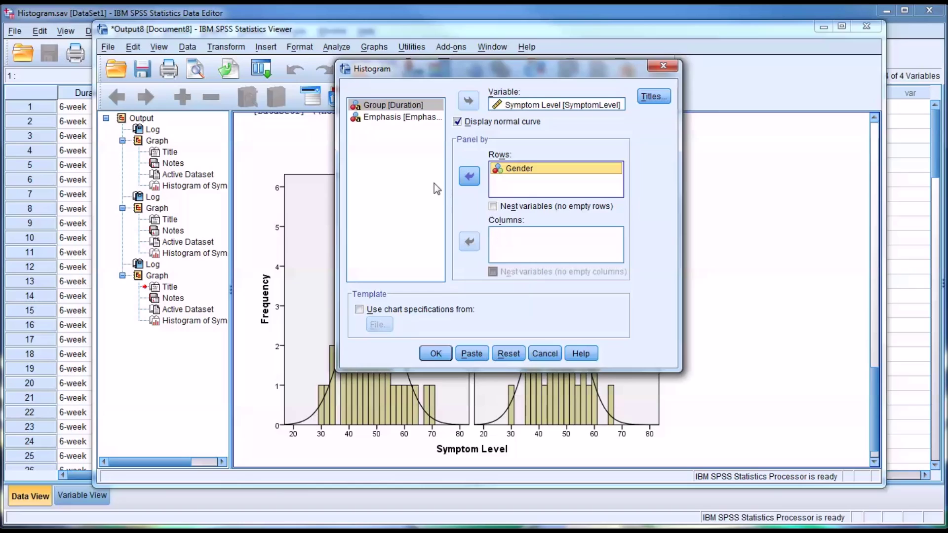
pyautogui.moveTo(383, 106); pyautogui.dragTo(506, 238)
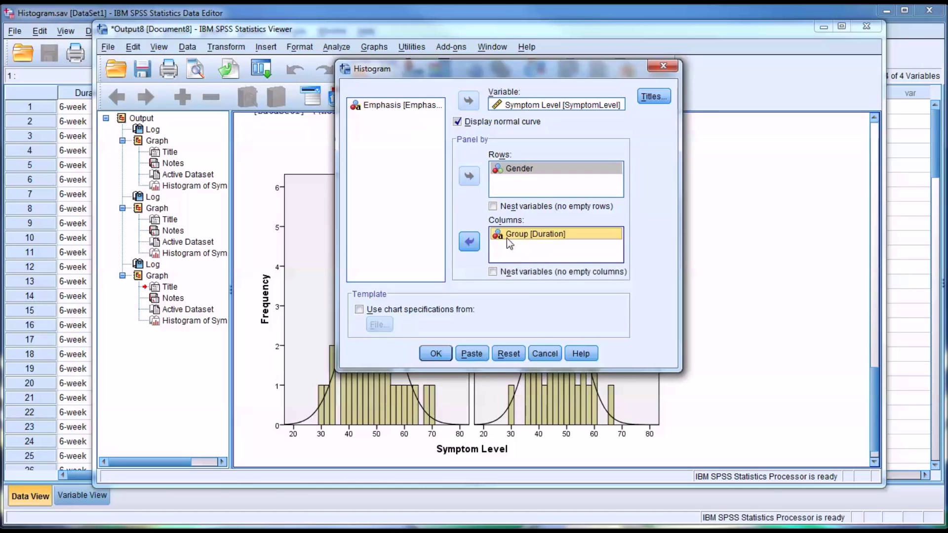
# Run the histogram and select the six-panel Gender by 6-, 12-, 18-week Group chart
pyautogui.click(433, 354)
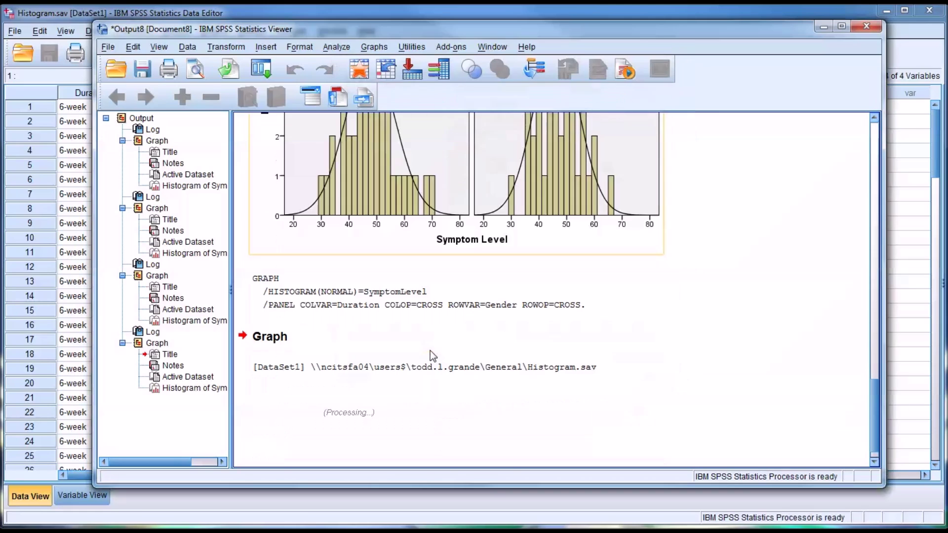
pyautogui.moveTo(874, 355); pyautogui.dragTo(872, 403)
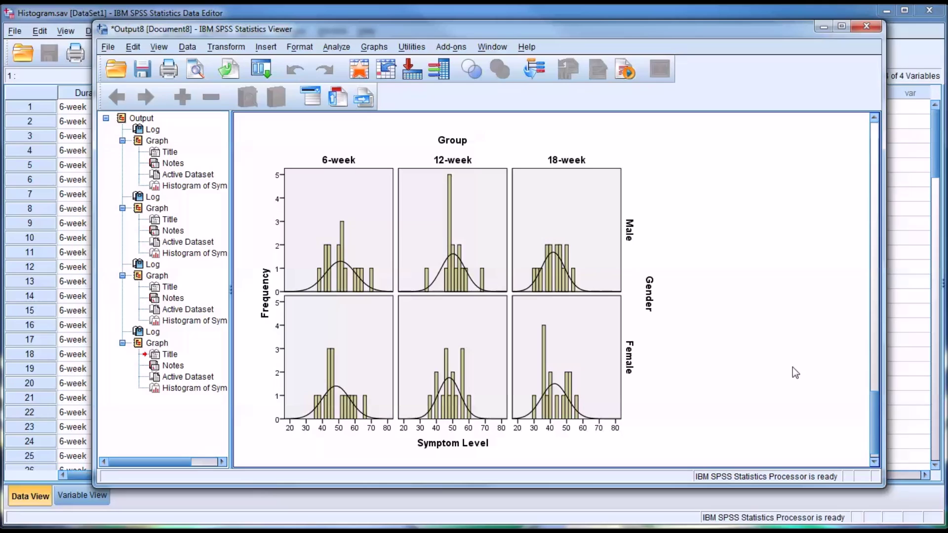
pyautogui.click(501, 404)
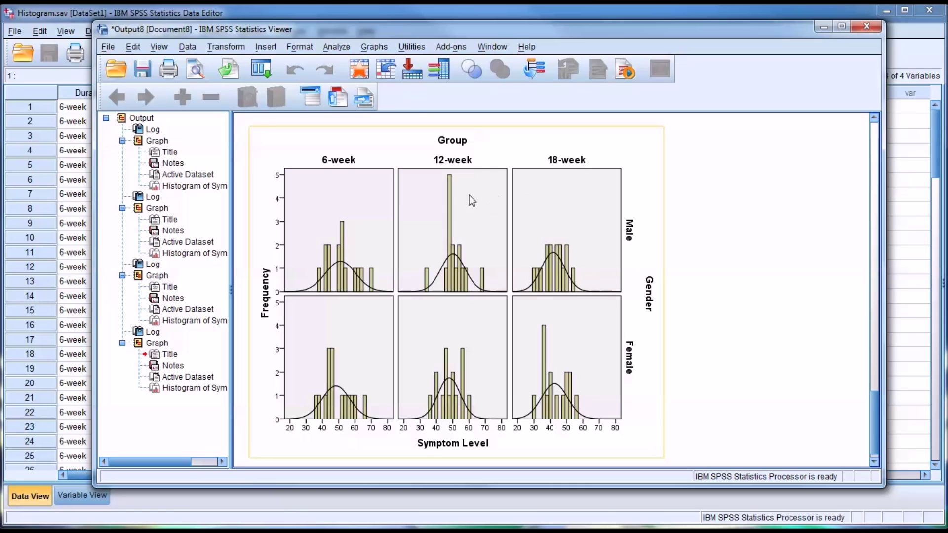
# Replace Group [Duration] with Emphasis in the column panels, keep Gender rows, and run
pyautogui.click(374, 46)
pyautogui.moveTo(397, 97)
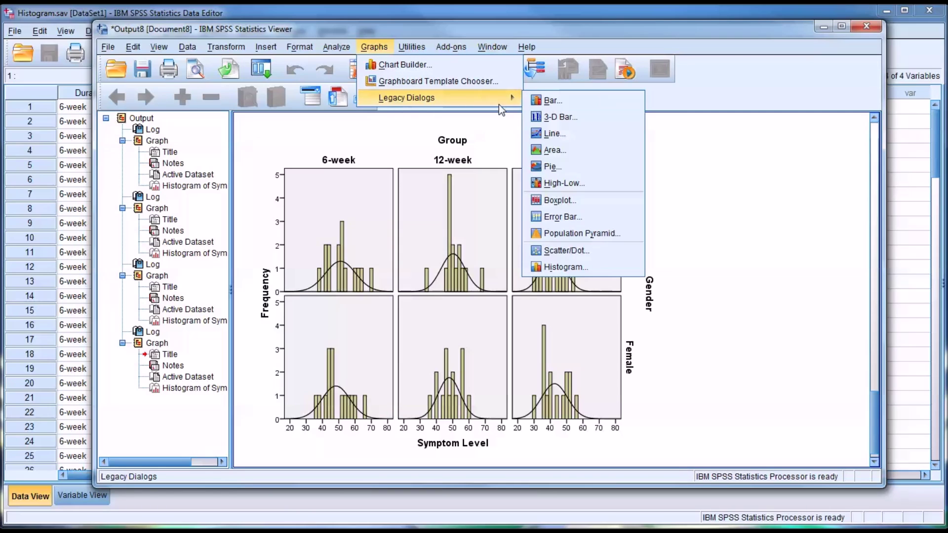
pyautogui.click(561, 266)
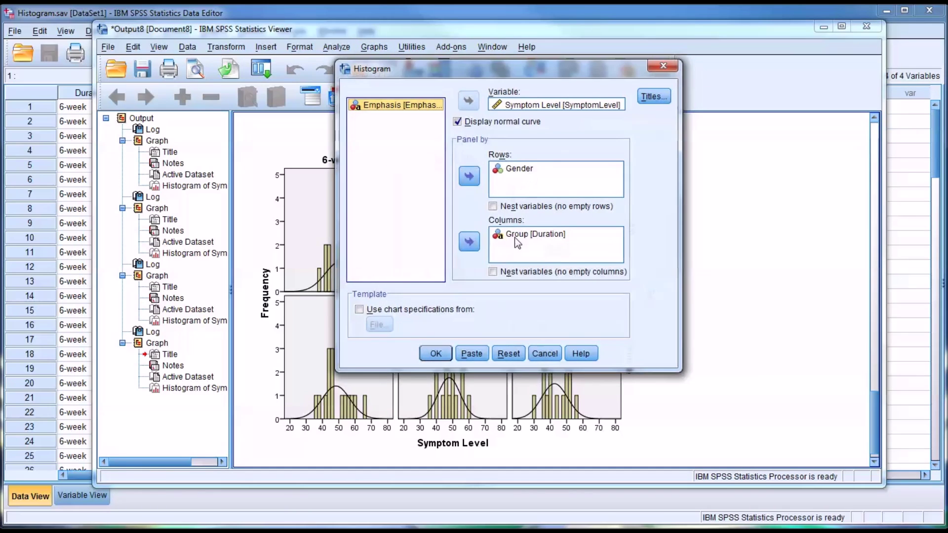
pyautogui.click(512, 239)
pyautogui.click(469, 241)
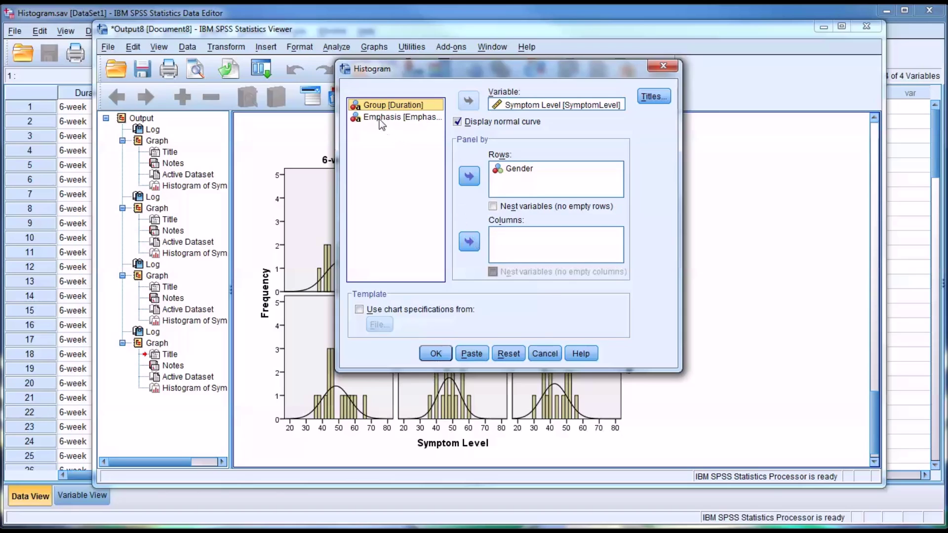
pyautogui.click(469, 241)
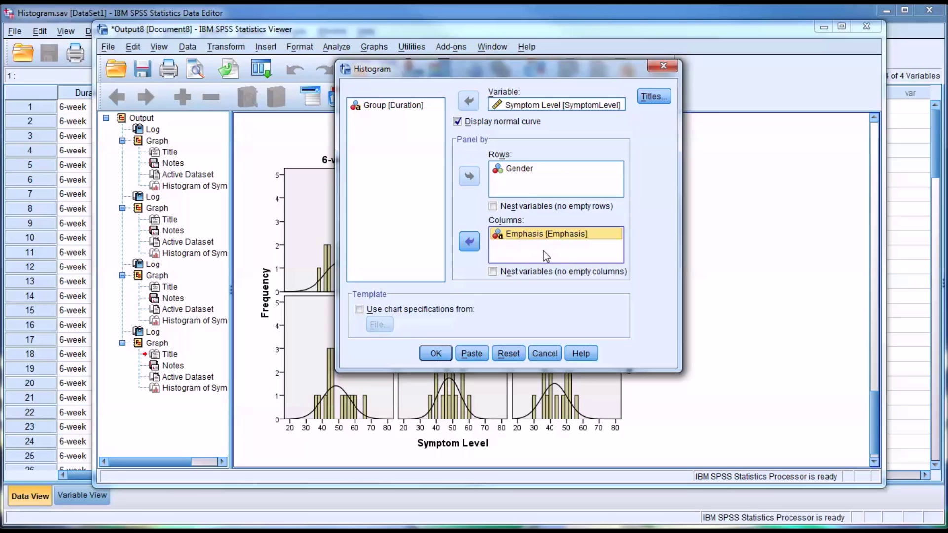
pyautogui.click(434, 353)
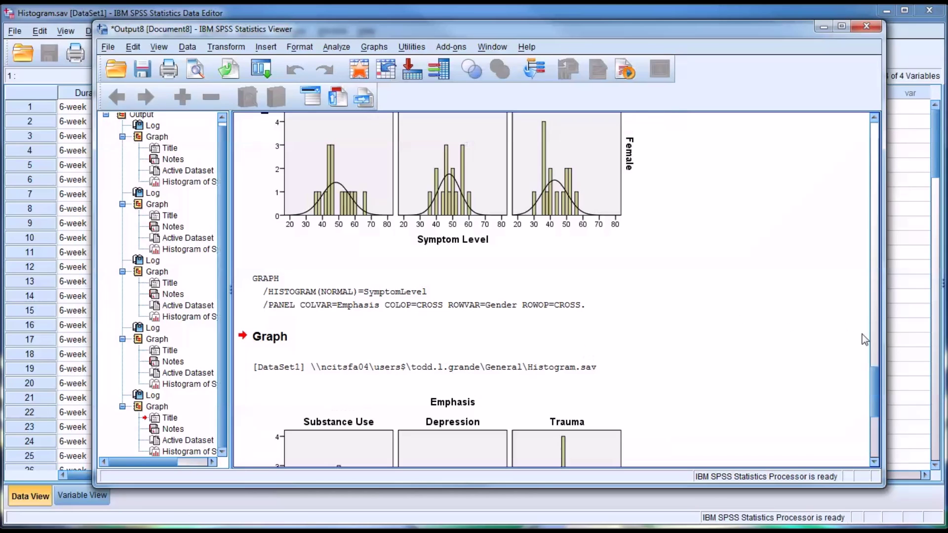
# Scroll down to view the Gender by Substance Use, Depression, Trauma histogram panels
pyautogui.moveTo(874, 371); pyautogui.dragTo(875, 413)
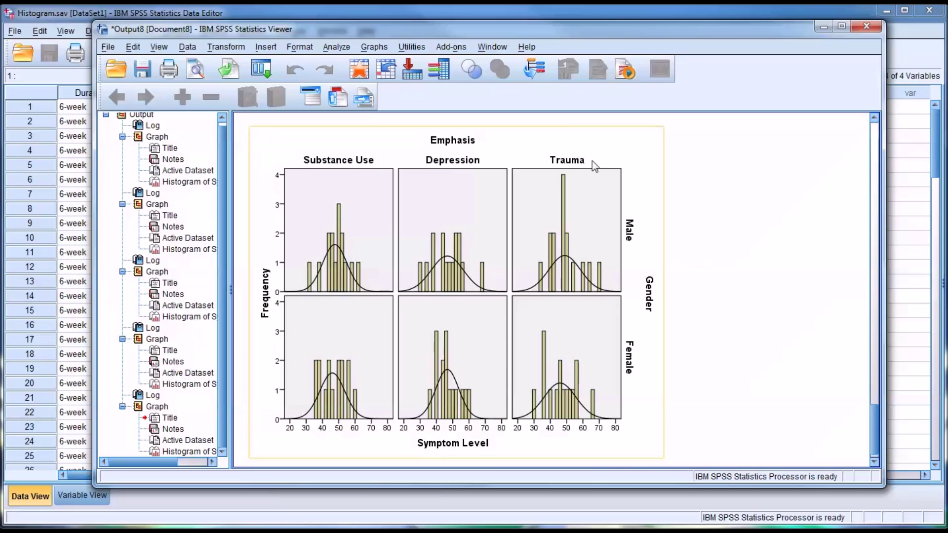
# Swap Gender out of the row panels for Group [Duration], keeping Emphasis columns, and run
pyautogui.click(374, 47)
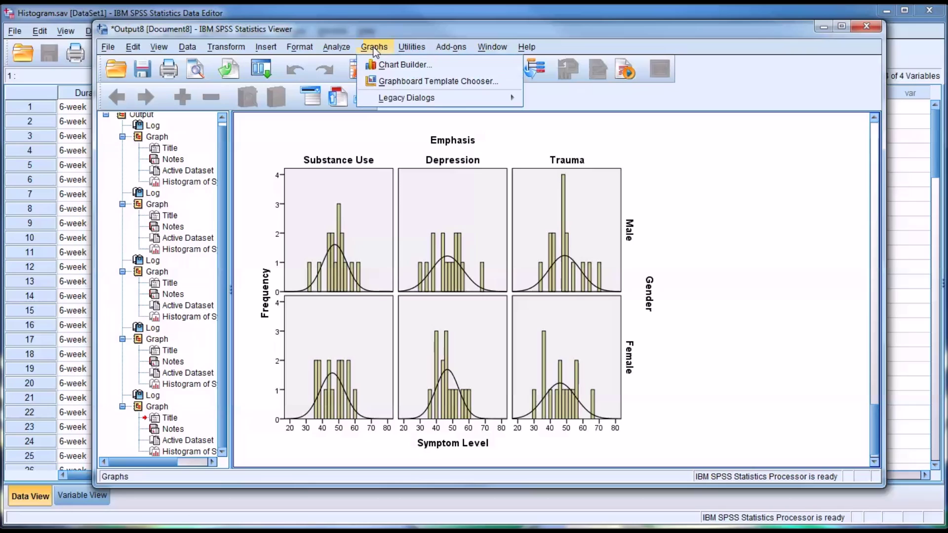
pyautogui.moveTo(404, 98)
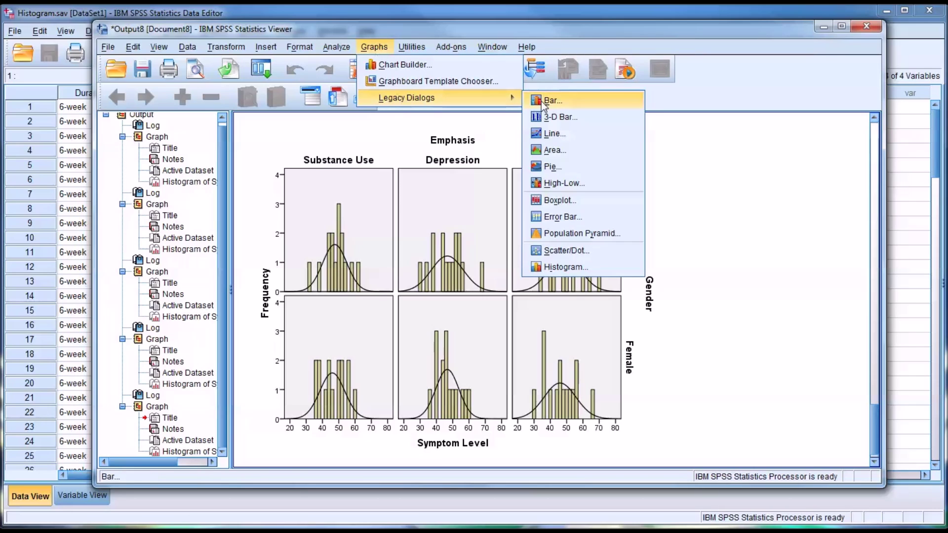
pyautogui.click(553, 266)
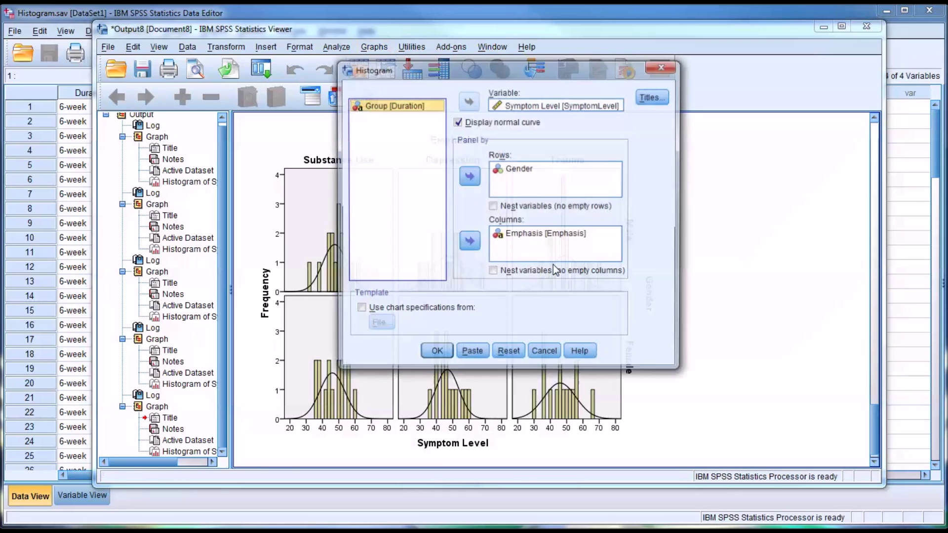
pyautogui.click(518, 168)
pyautogui.click(467, 176)
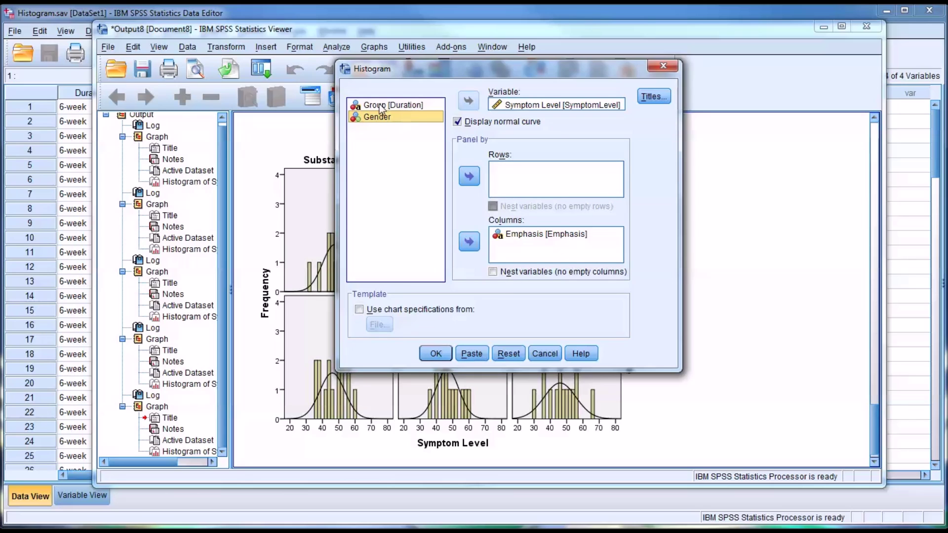
pyautogui.moveTo(385, 104); pyautogui.dragTo(509, 186)
pyautogui.click(436, 353)
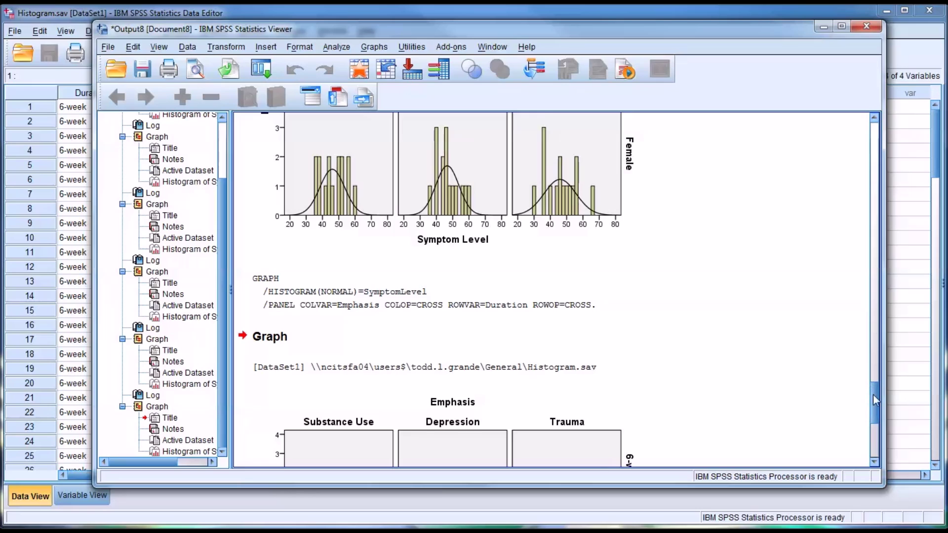
pyautogui.moveTo(873, 395); pyautogui.dragTo(873, 425)
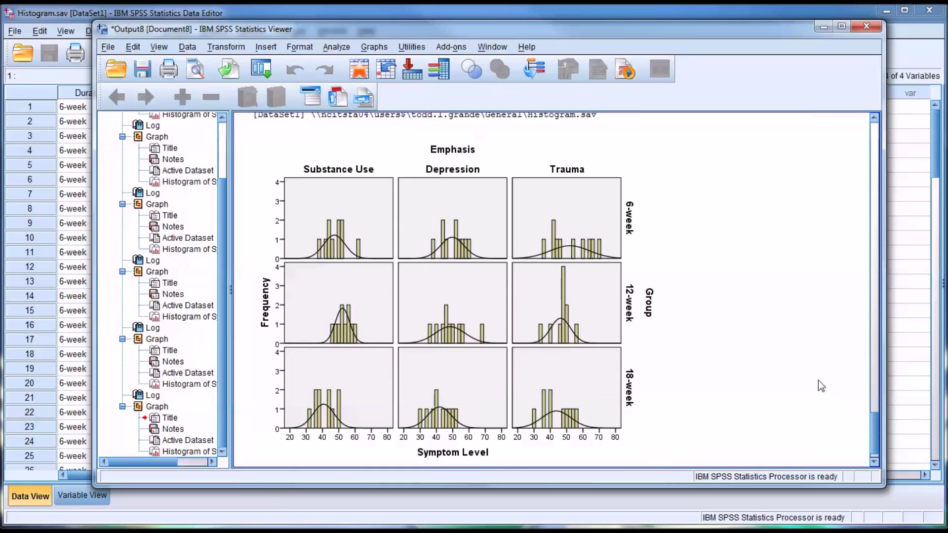
pyautogui.click(644, 214)
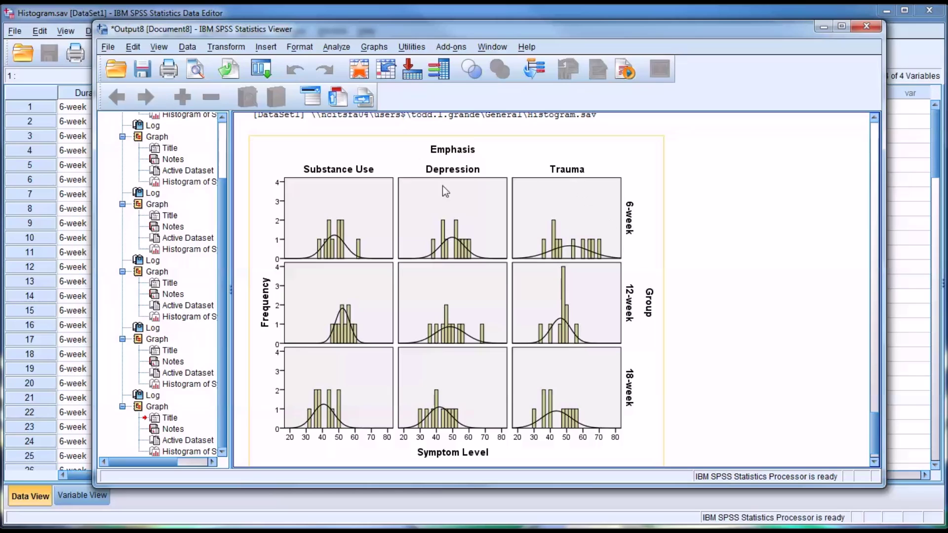
pyautogui.click(699, 438)
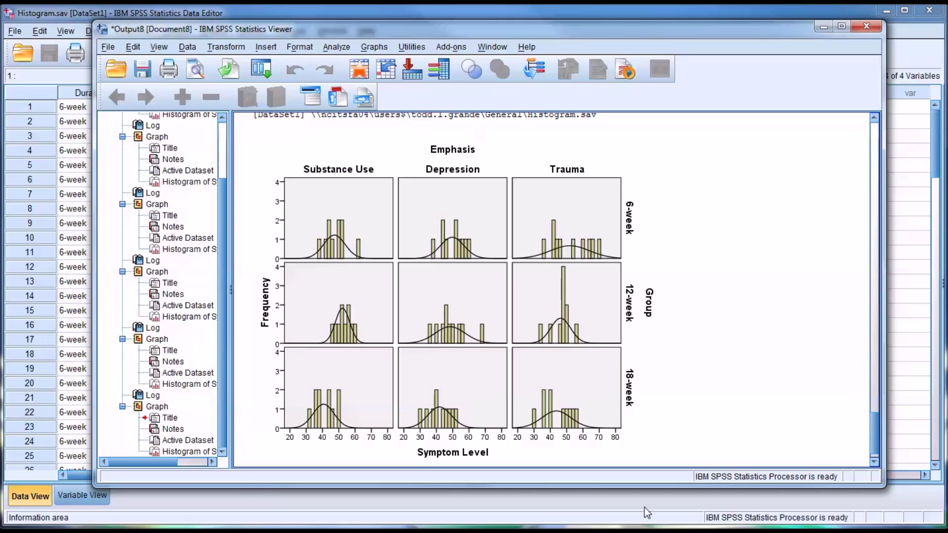
pyautogui.click(638, 326)
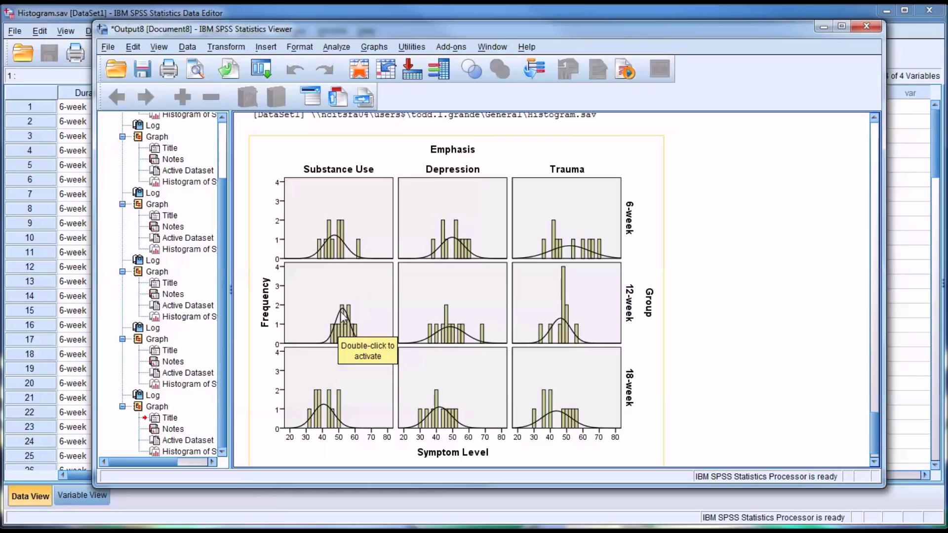
pyautogui.click(684, 411)
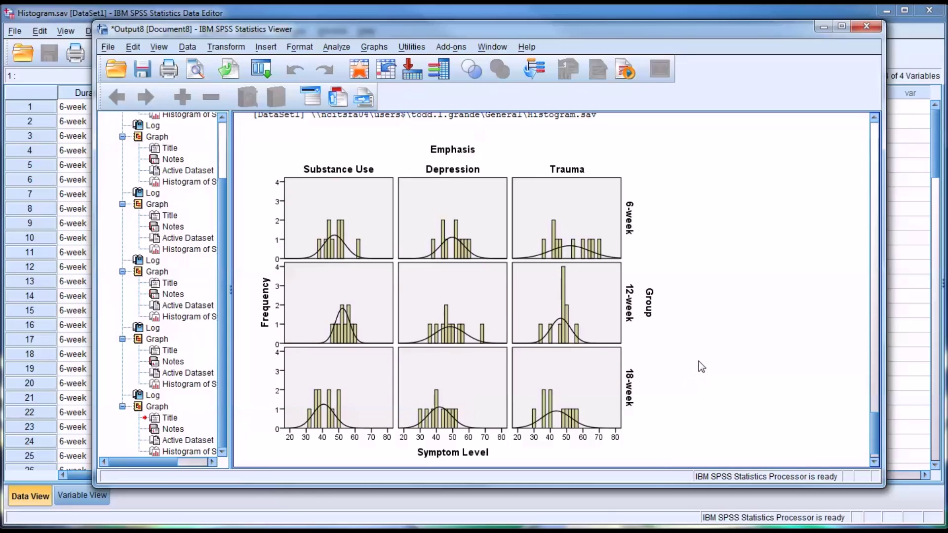
pyautogui.click(553, 379)
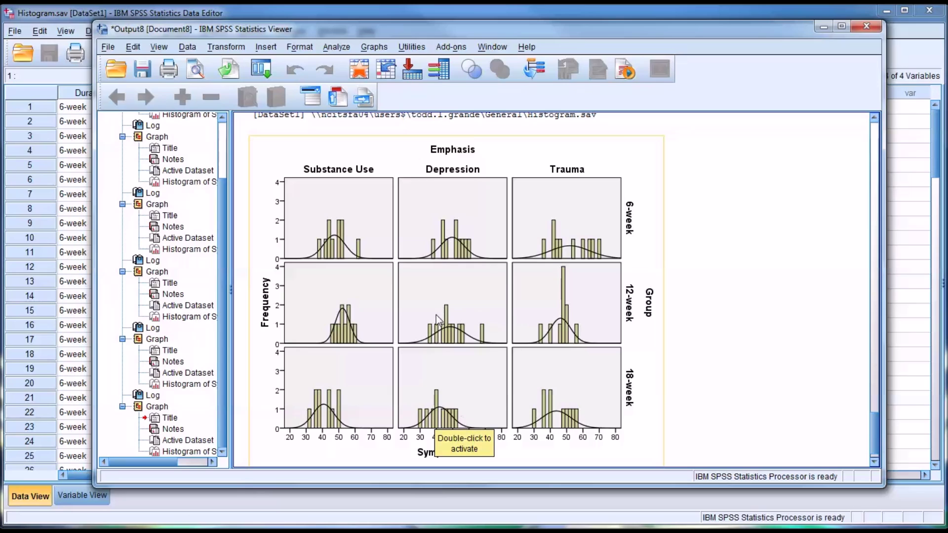
pyautogui.click(407, 448)
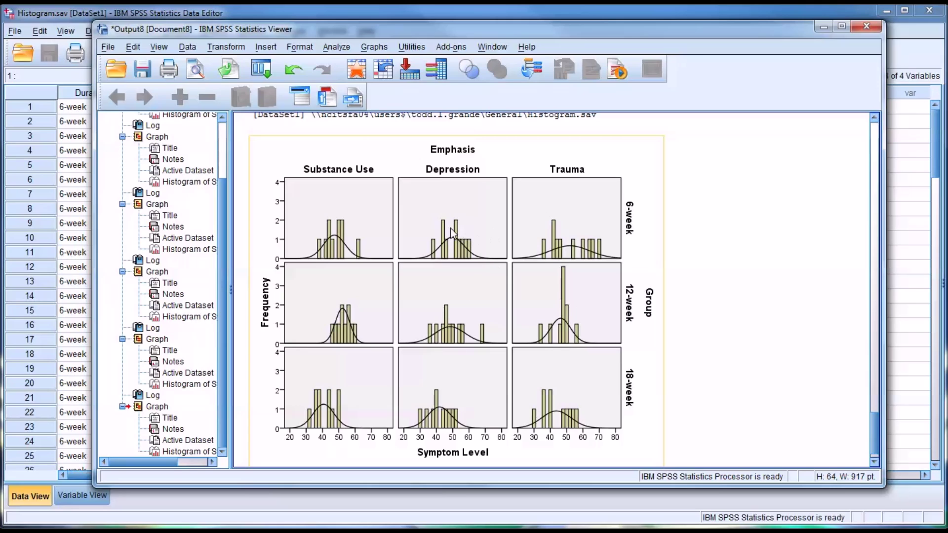
# Rebuild the SymptomLevel histogram with Gender nested under Group duration in the row panels
pyautogui.click(373, 46)
pyautogui.moveTo(392, 101)
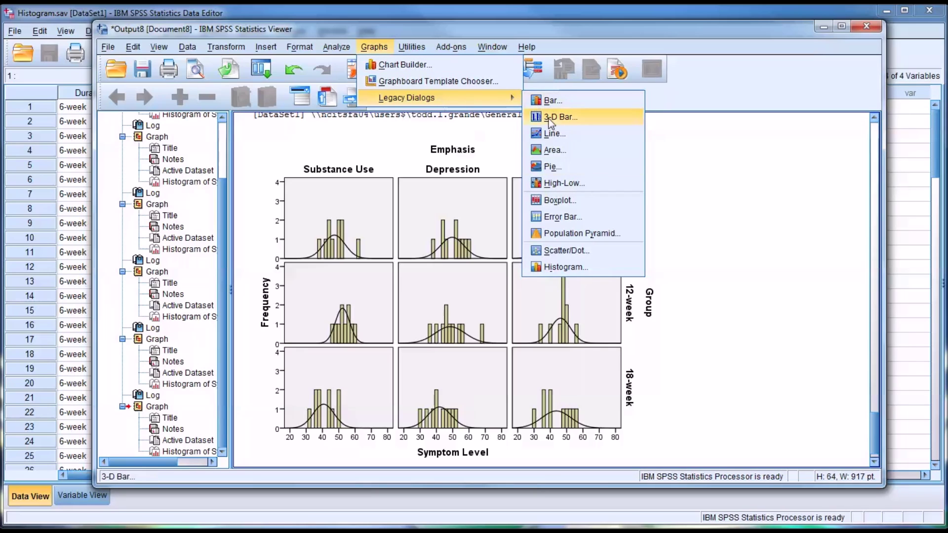
pyautogui.click(558, 267)
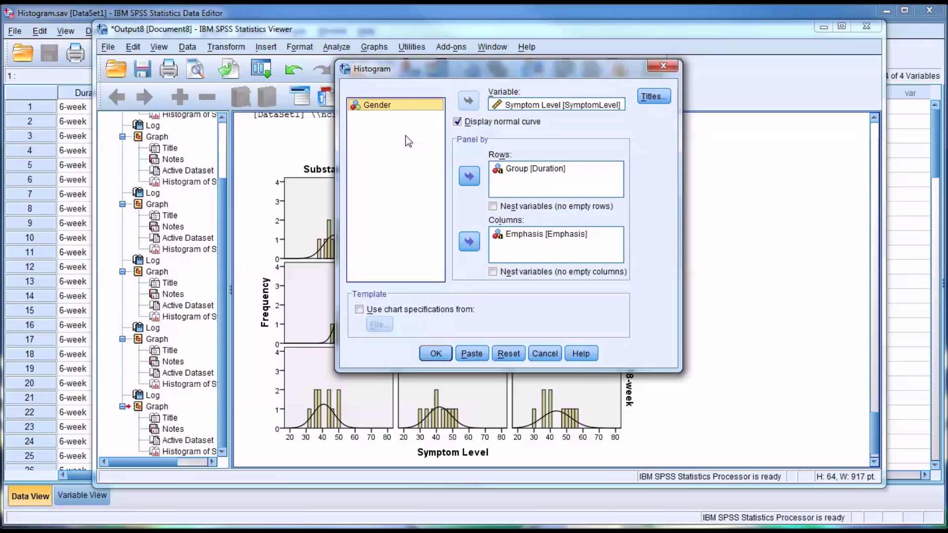
pyautogui.moveTo(384, 106); pyautogui.dragTo(513, 190)
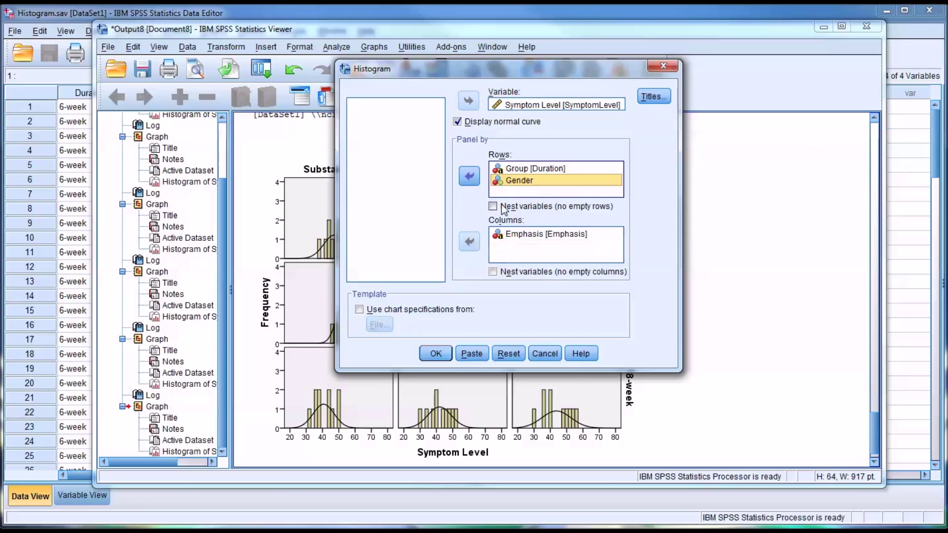
pyautogui.click(447, 351)
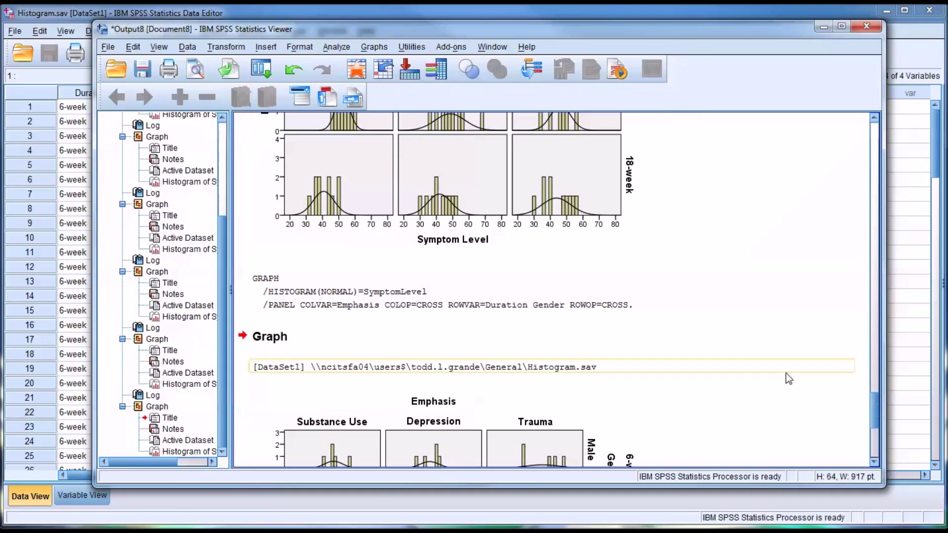
# Inspect the new 18-panel histogram in the output Viewer
pyautogui.moveTo(873, 413); pyautogui.dragTo(872, 438)
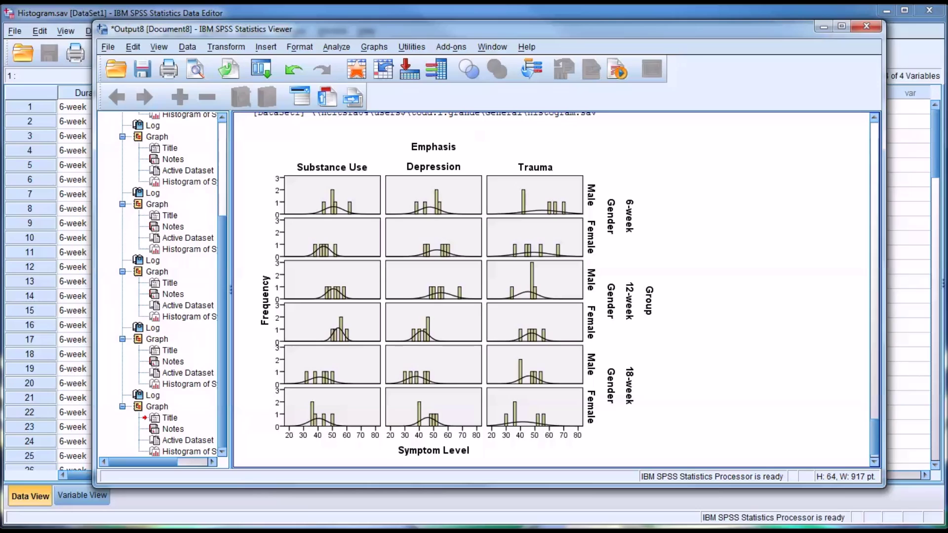
pyautogui.click(444, 228)
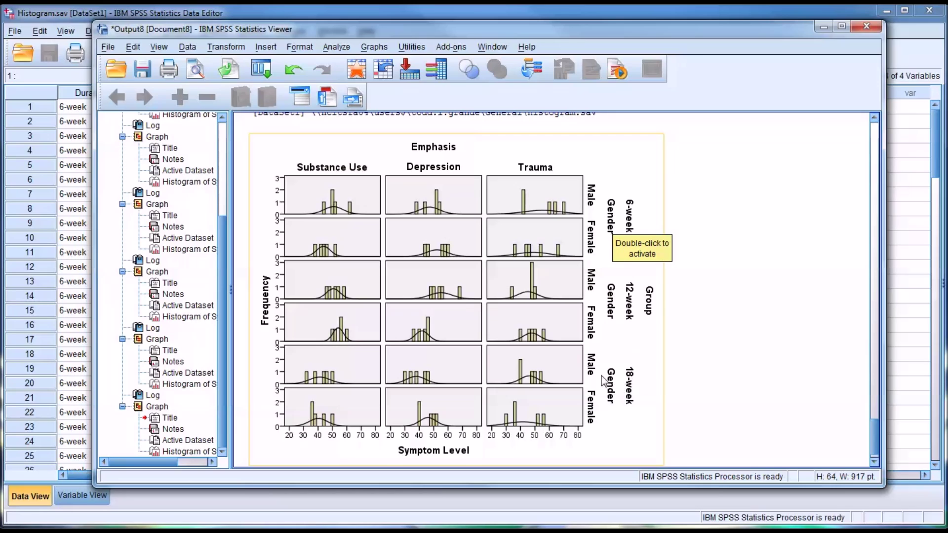
pyautogui.doubleClick(592, 404)
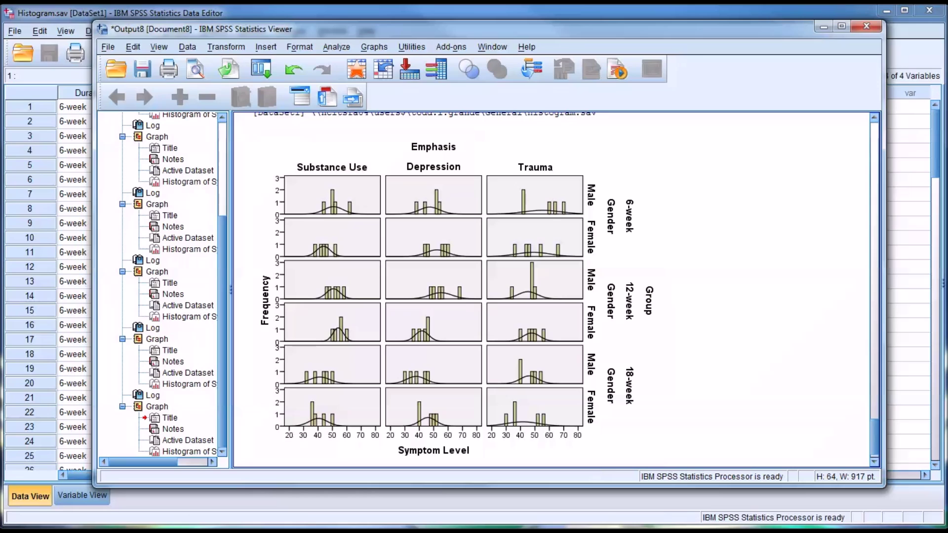
# Rebuild the histogram with Gender moved from the row panels to columns under Emphasis
pyautogui.click(374, 46)
pyautogui.moveTo(428, 96)
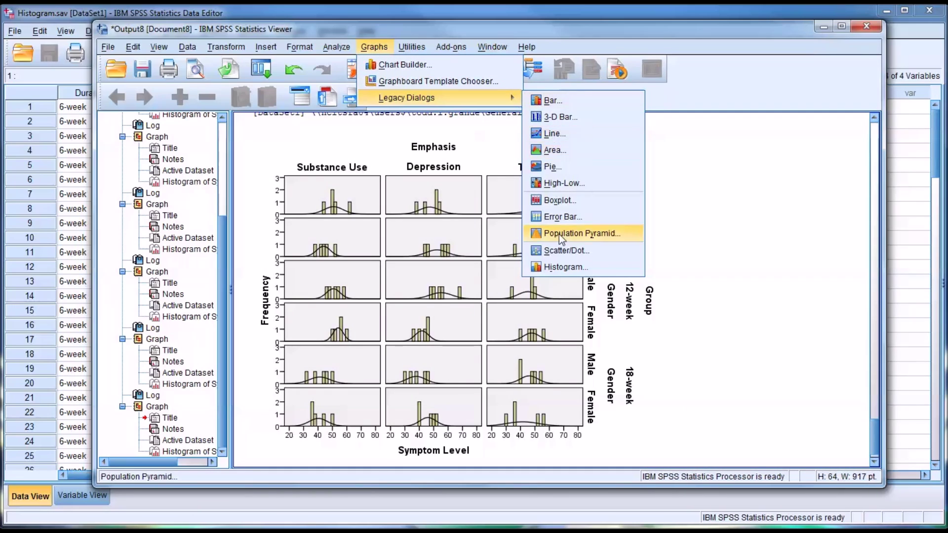
pyautogui.click(548, 266)
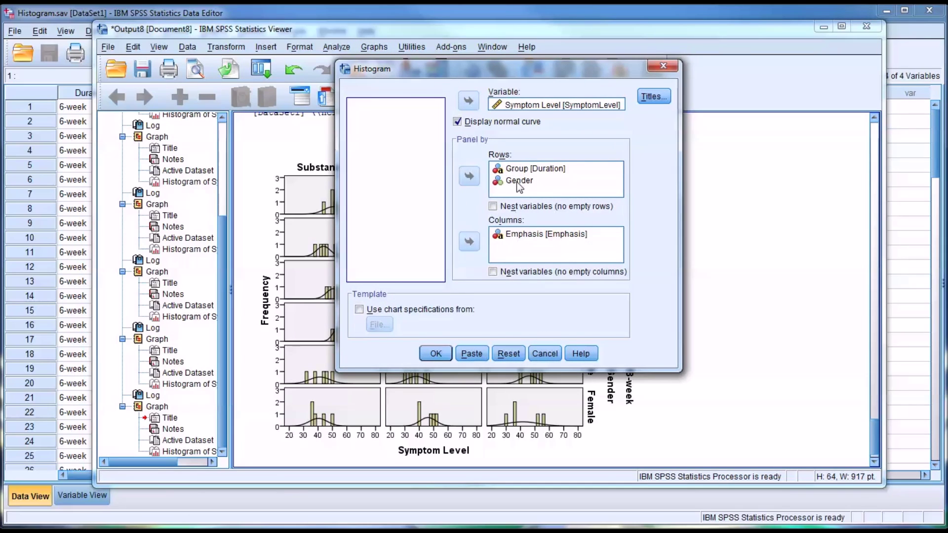
pyautogui.moveTo(518, 186); pyautogui.dragTo(510, 254)
pyautogui.click(430, 352)
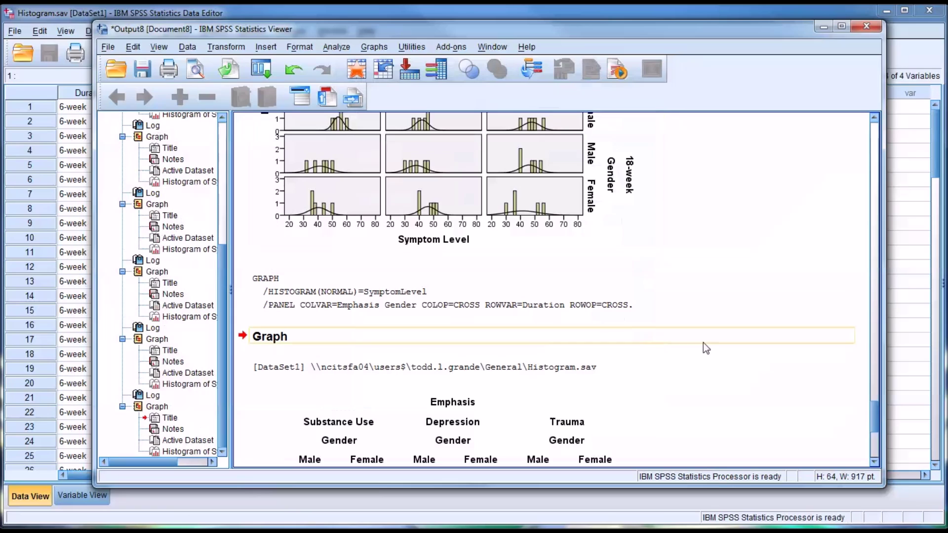
pyautogui.moveTo(874, 411); pyautogui.dragTo(871, 427)
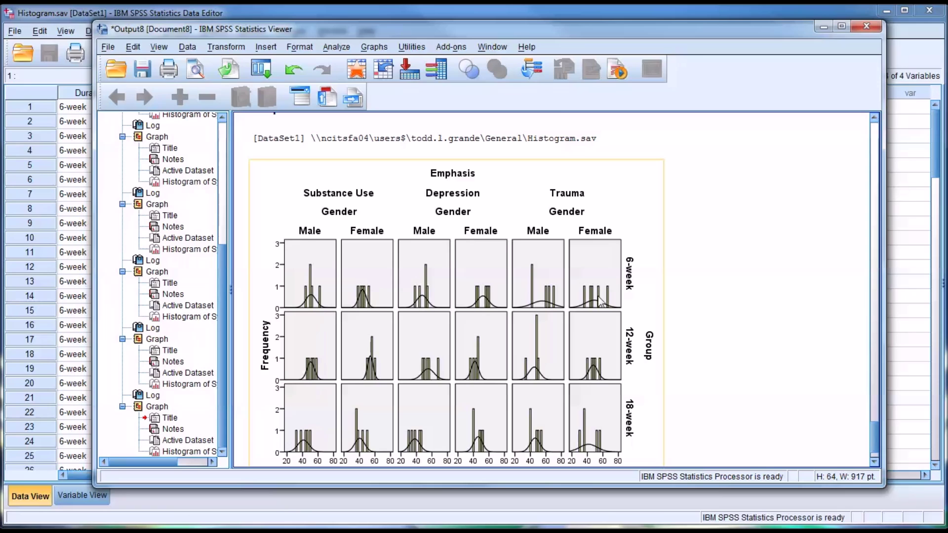
pyautogui.moveTo(876, 449); pyautogui.dragTo(871, 405)
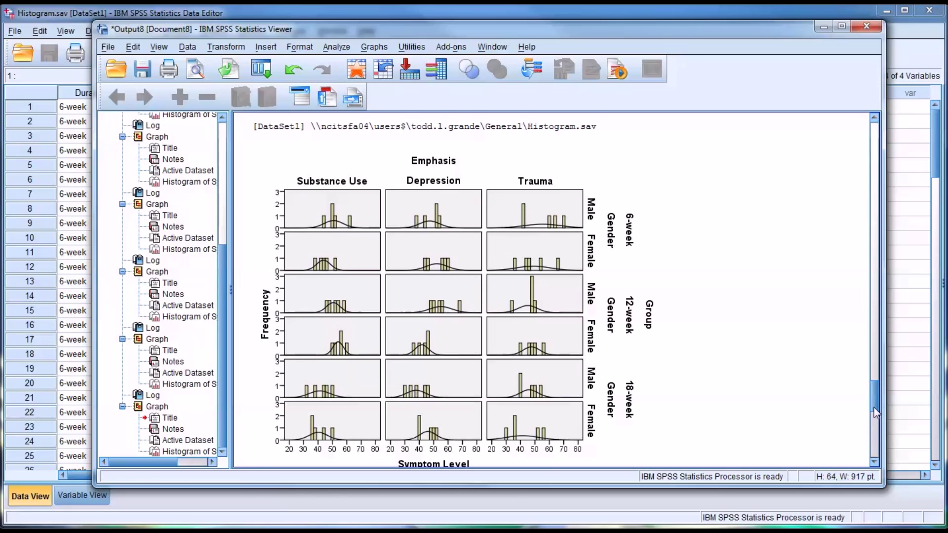
pyautogui.moveTo(876, 413); pyautogui.dragTo(873, 454)
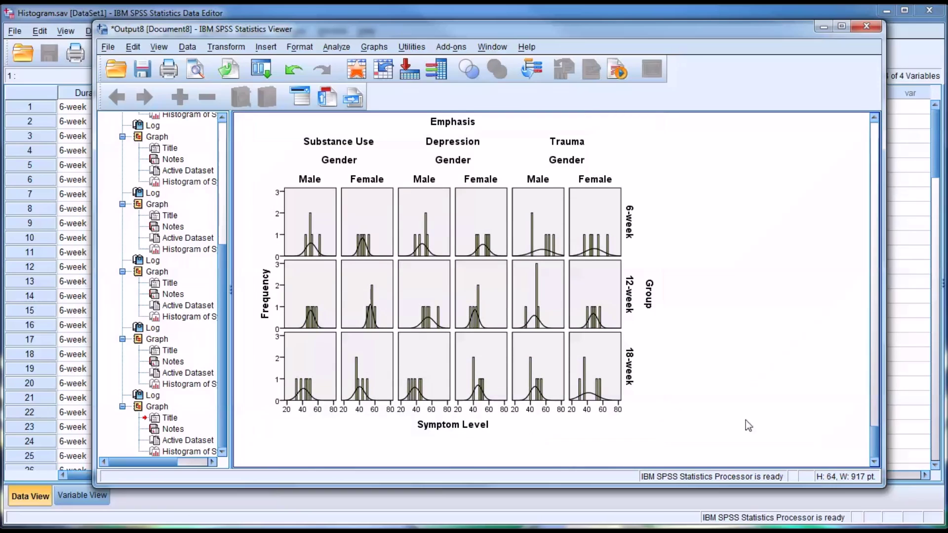
pyautogui.moveTo(870, 436); pyautogui.dragTo(868, 392)
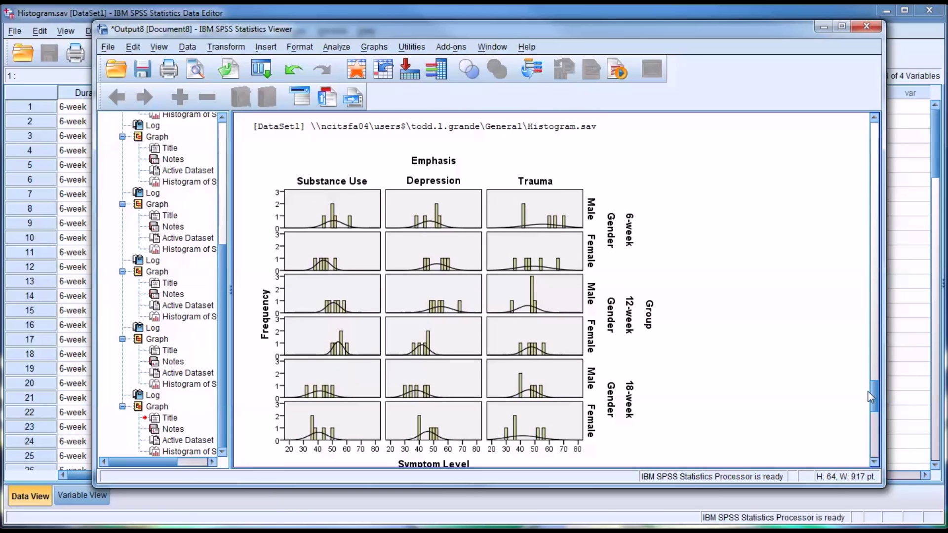
pyautogui.moveTo(868, 392)
pyautogui.mouseDown()
pyautogui.moveTo(864, 440)
pyautogui.moveTo(863, 394)
pyautogui.mouseUp()
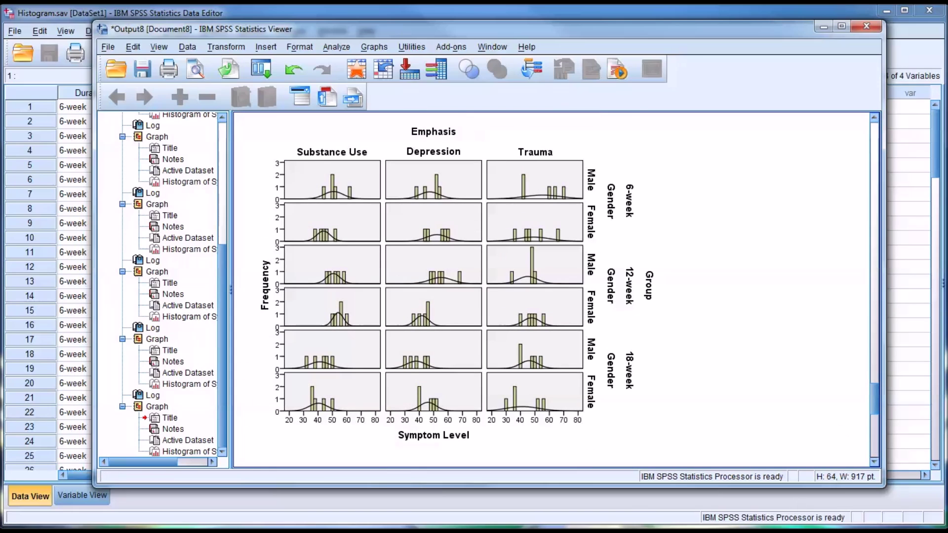